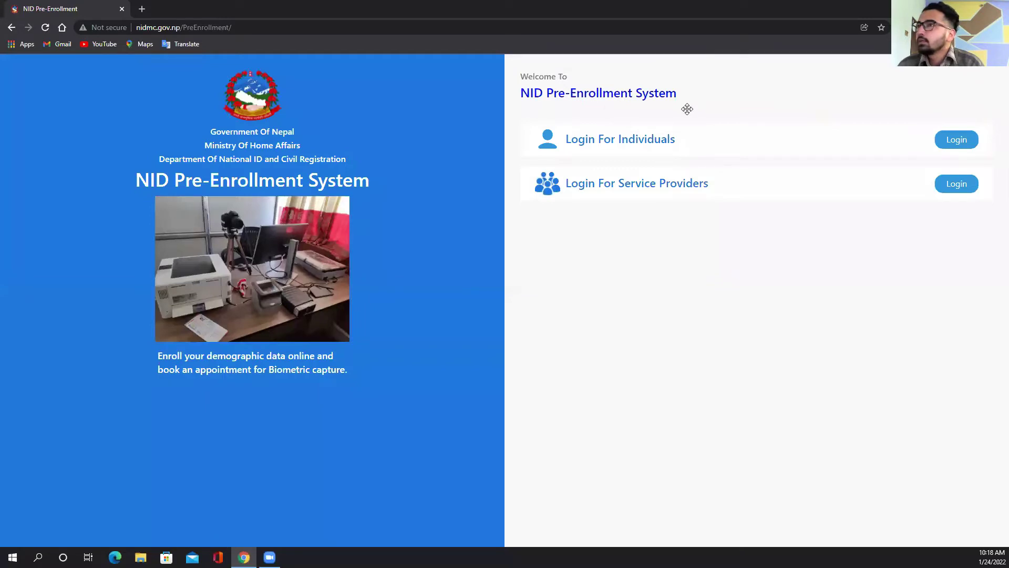
- Start the Login For Individuals flow and focus the empty Mobile No field
left_click(644, 10)
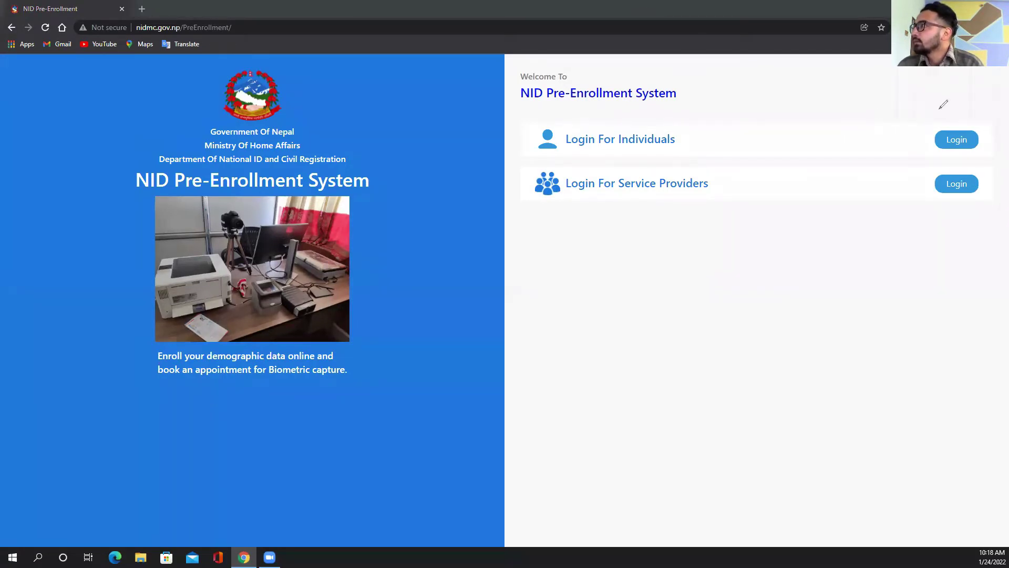
left_click_drag(940, 104, 983, 128)
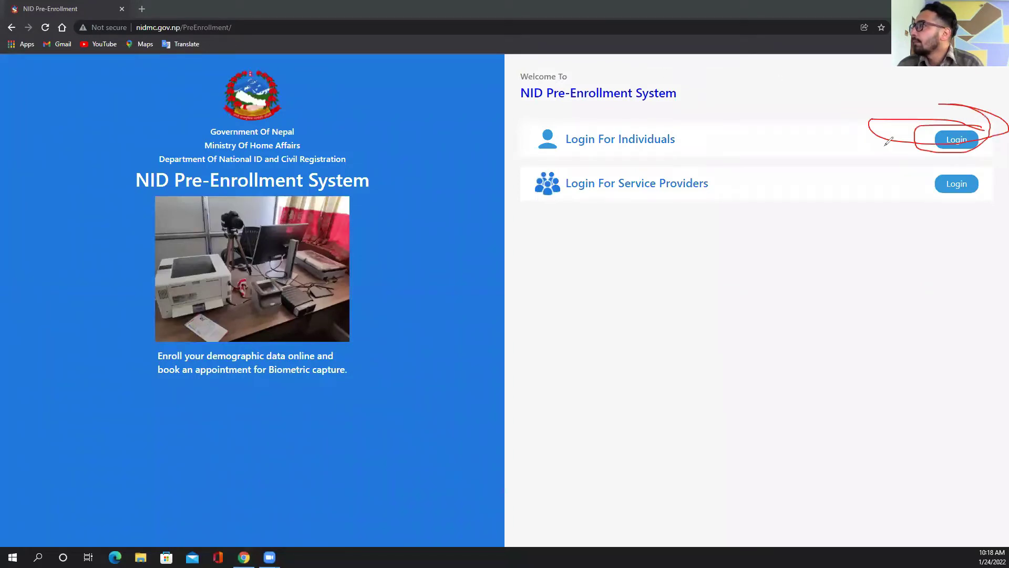
left_click(953, 138)
left_click(435, 179)
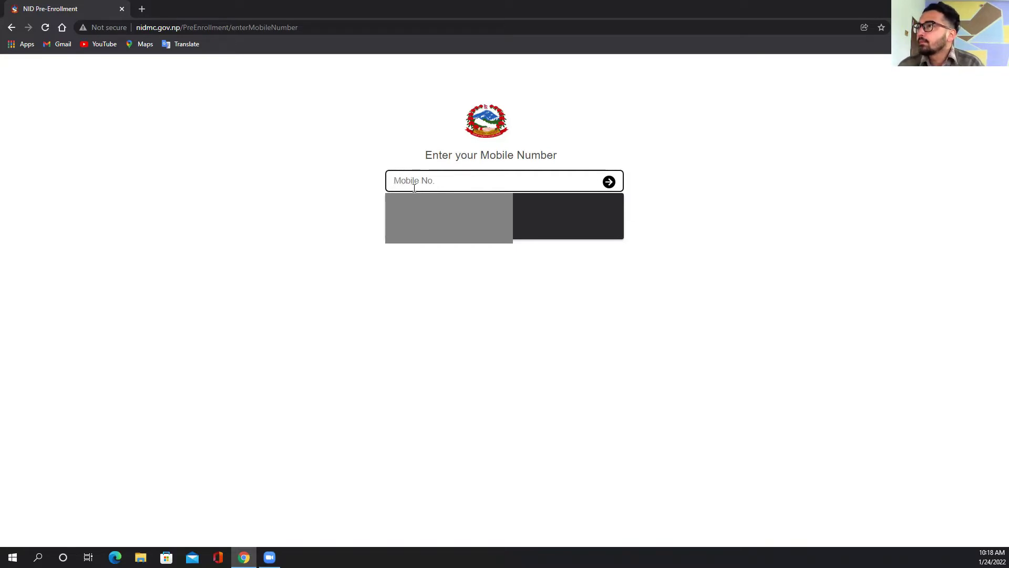
- Sign in with the saved mobile number and the 4-digit OTP sent to it
left_click(500, 204)
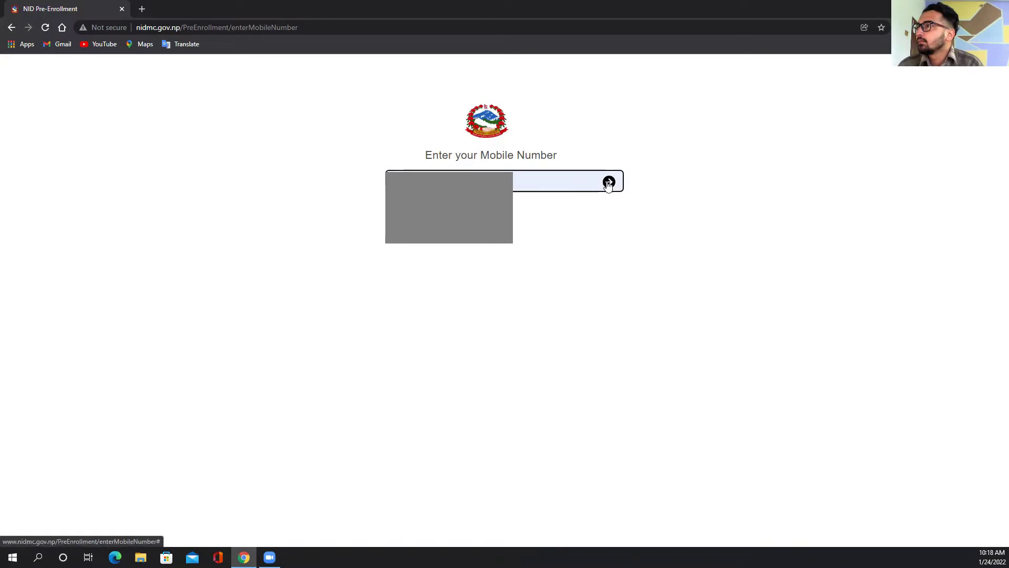
left_click(608, 182)
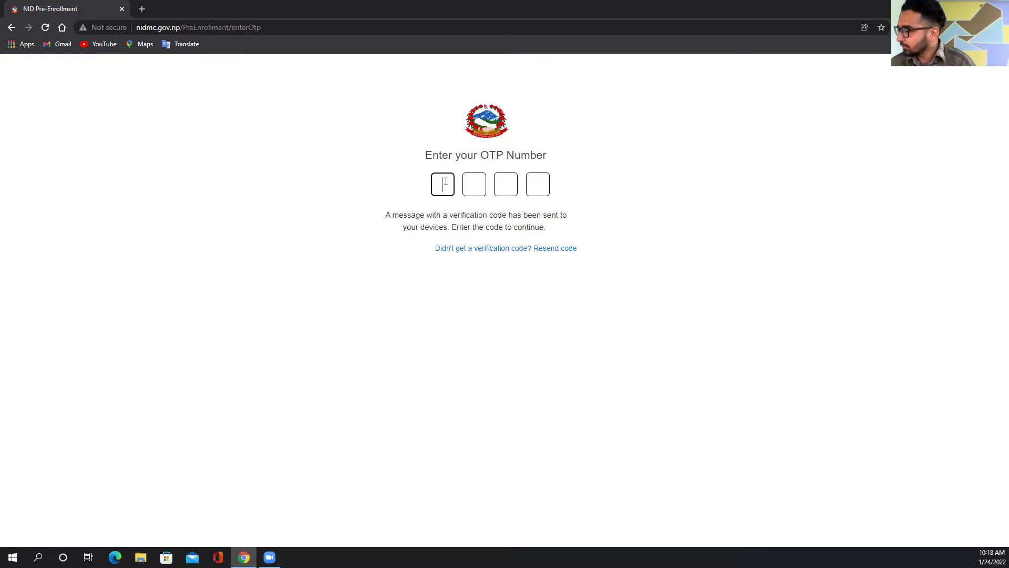
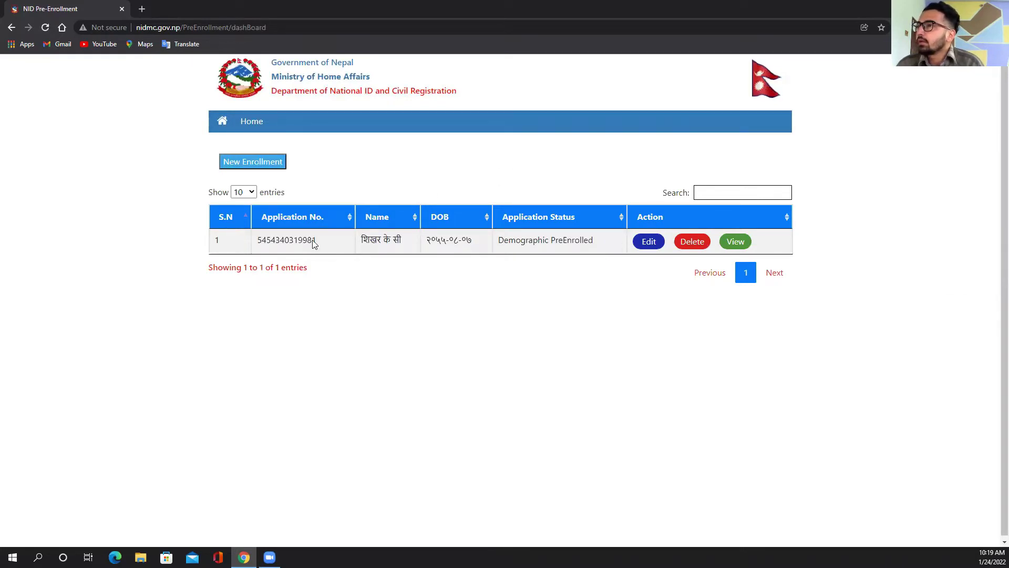
left_click_drag(257, 240, 317, 244)
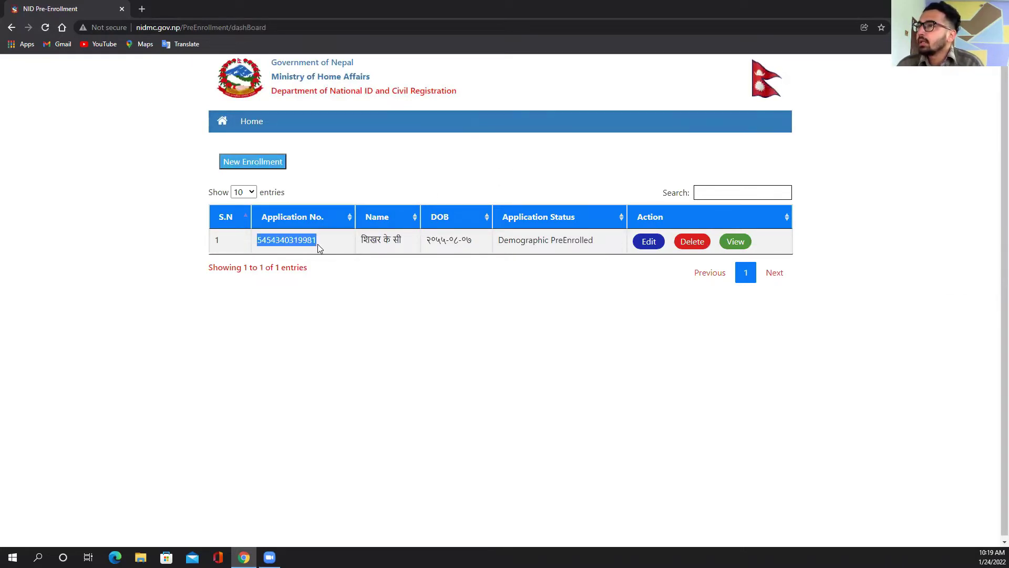
left_click(318, 245)
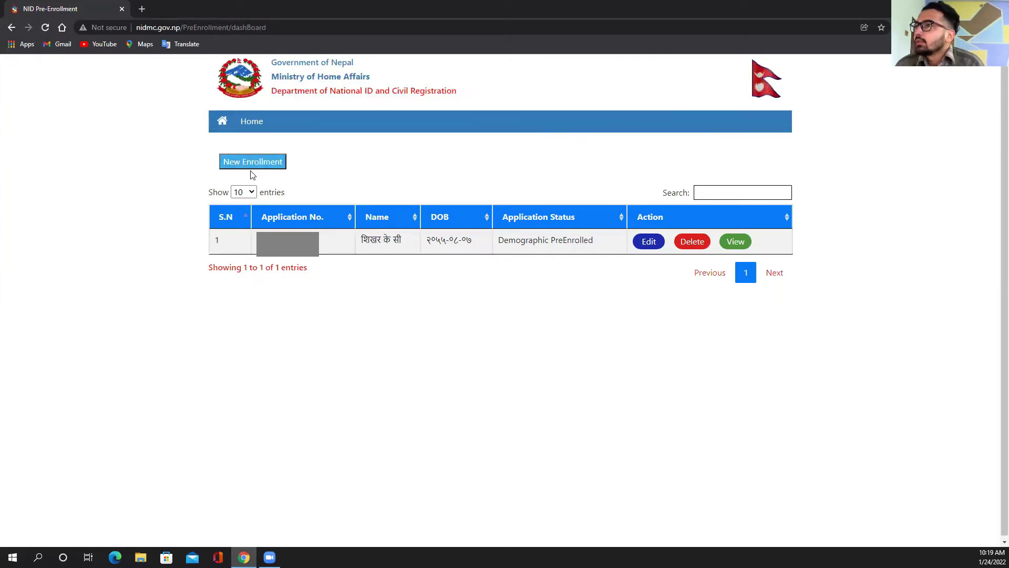
- Start a new enrollment and scroll through the blank Applicant Data form
left_click(245, 166)
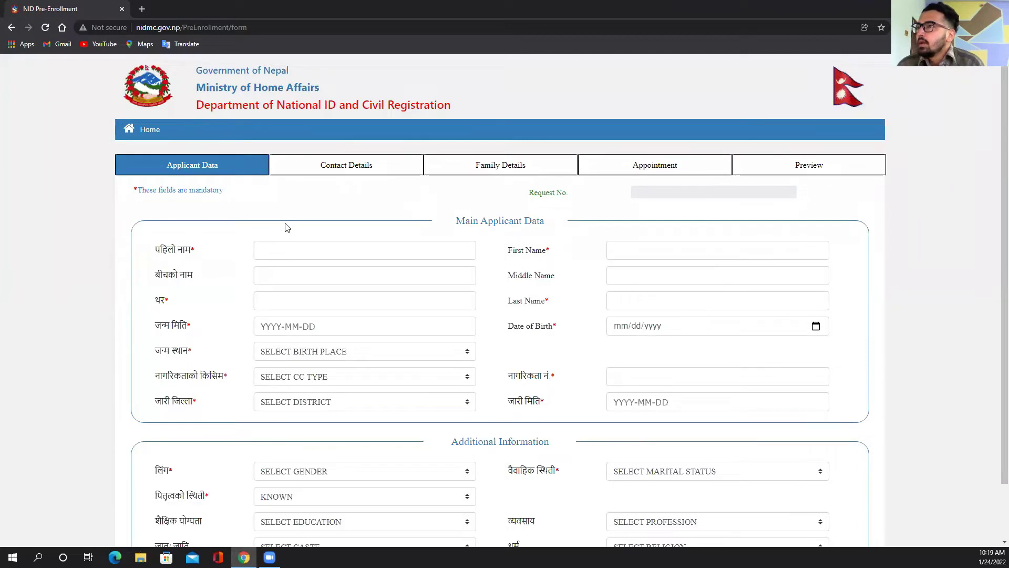
scroll(287, 226, "down", 1)
scroll(287, 227, "down", 1)
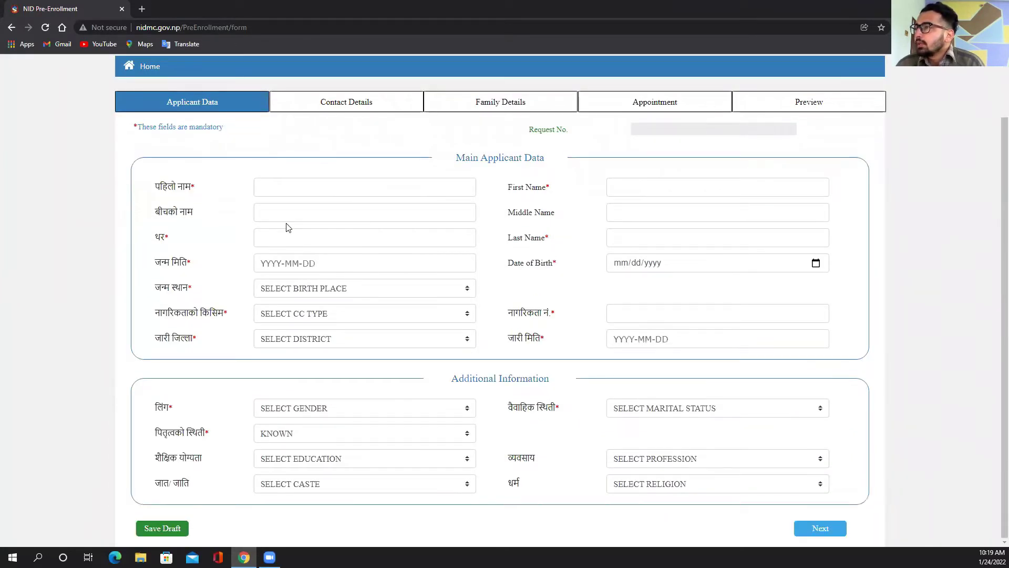
scroll(286, 226, "up", 1)
scroll(286, 226, "down", 1)
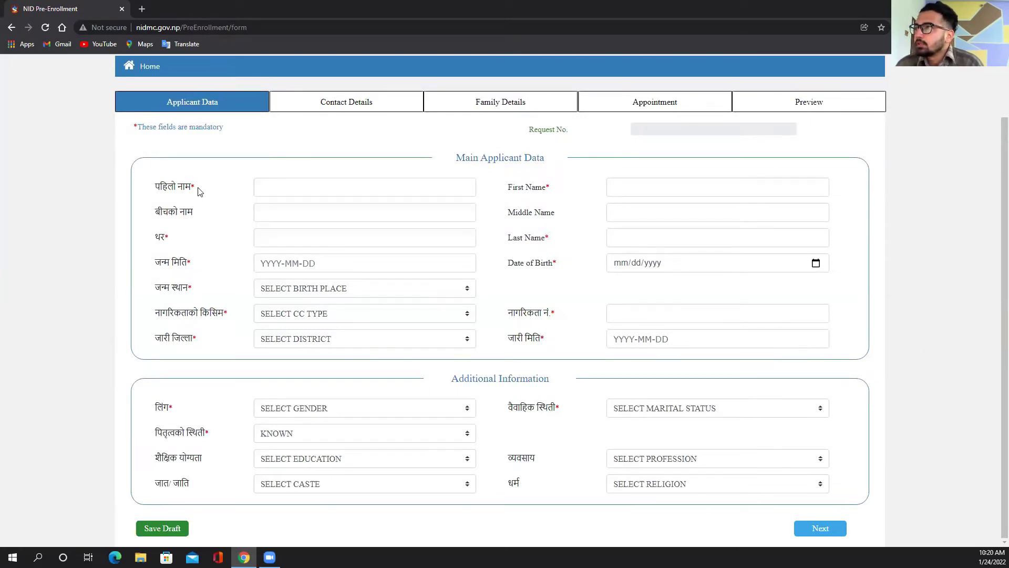
- Type test text into the English and Nepali first name fields, then erase it
left_click(288, 192)
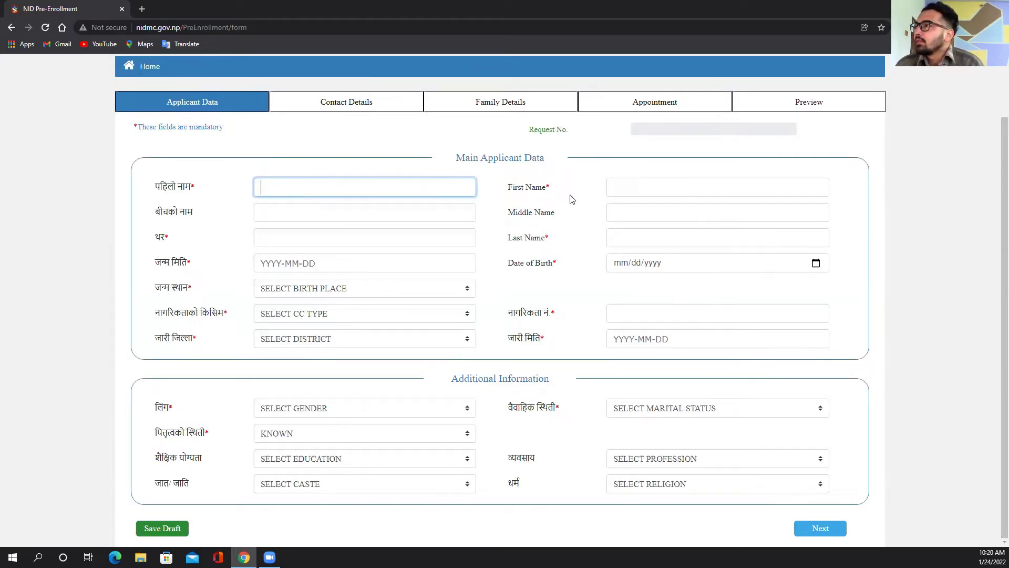
left_click(618, 185)
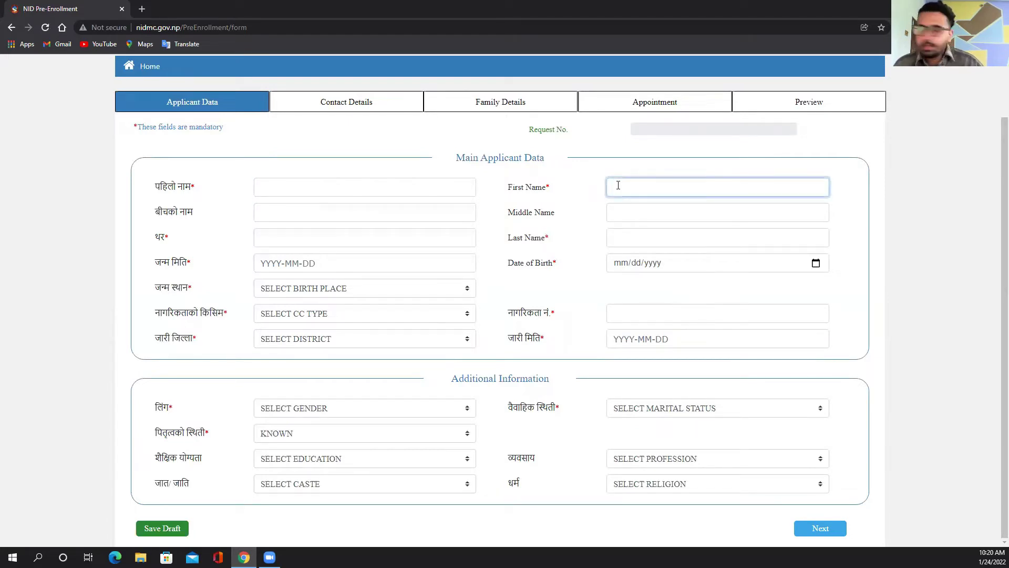
type("VDVDF")
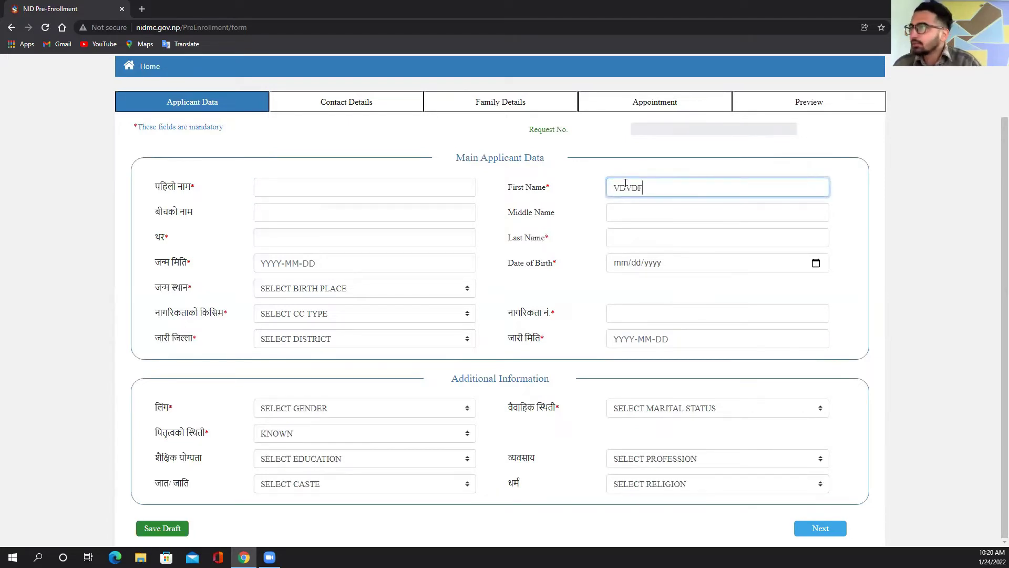
key("BackSpace")
key("BackSpace")
key("BackSpace")
key("BackSpace")
key("BackSpace")
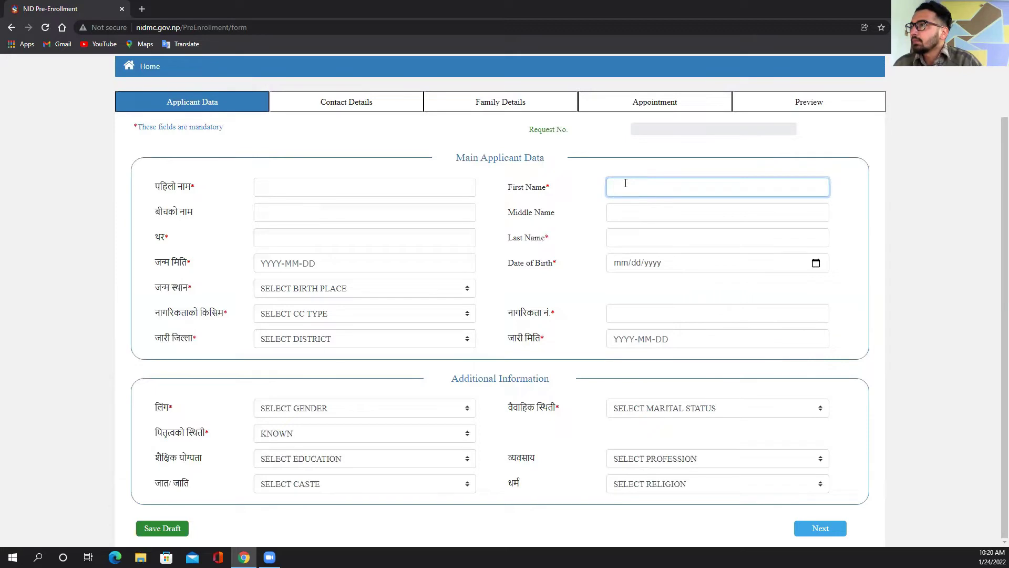
left_click(361, 186)
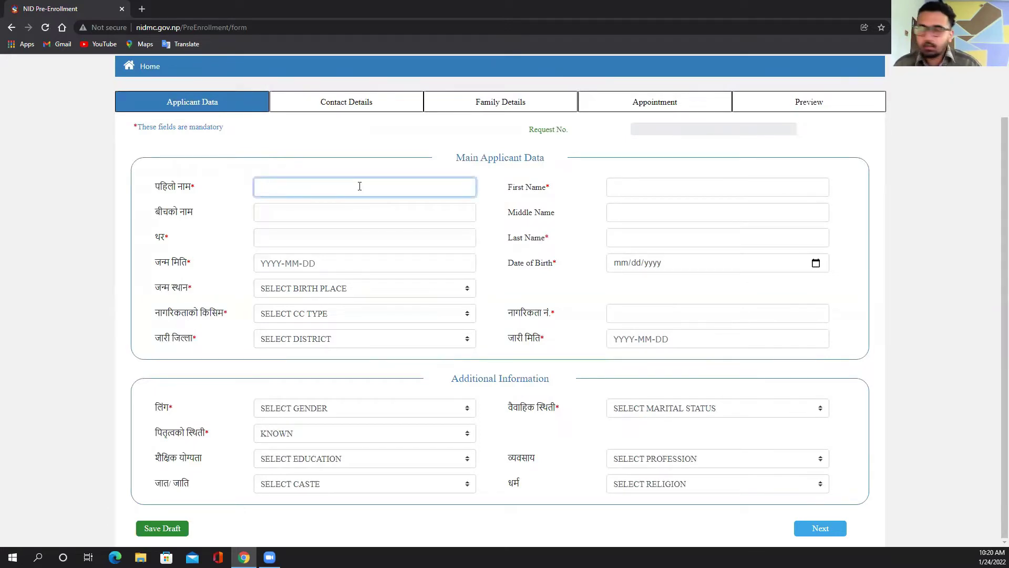
type("दवडउचव")
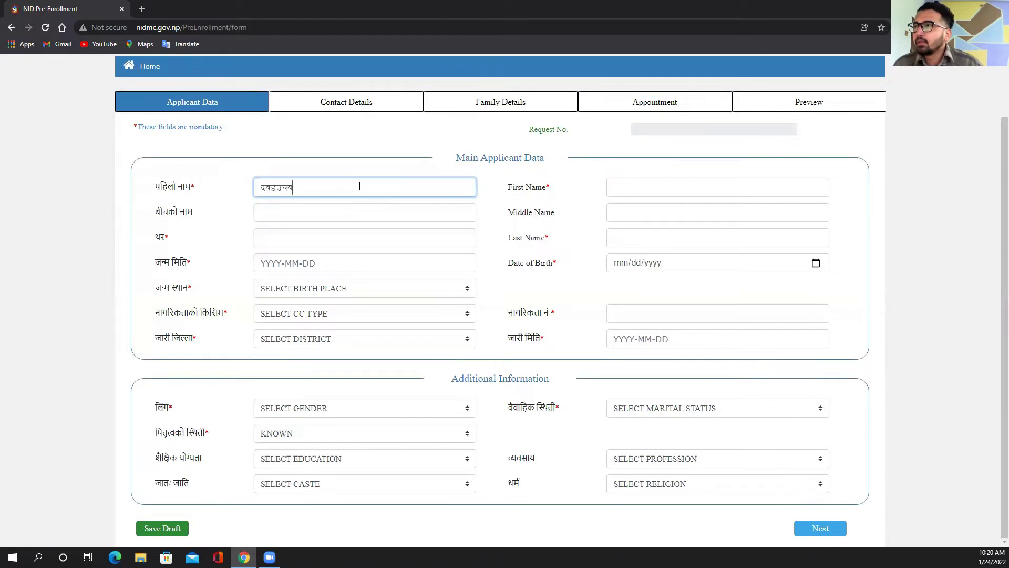
key("BackSpace")
key("BackSpace")
key("BackSpace")
key("BackSpace")
key("BackSpace")
key("BackSpace")
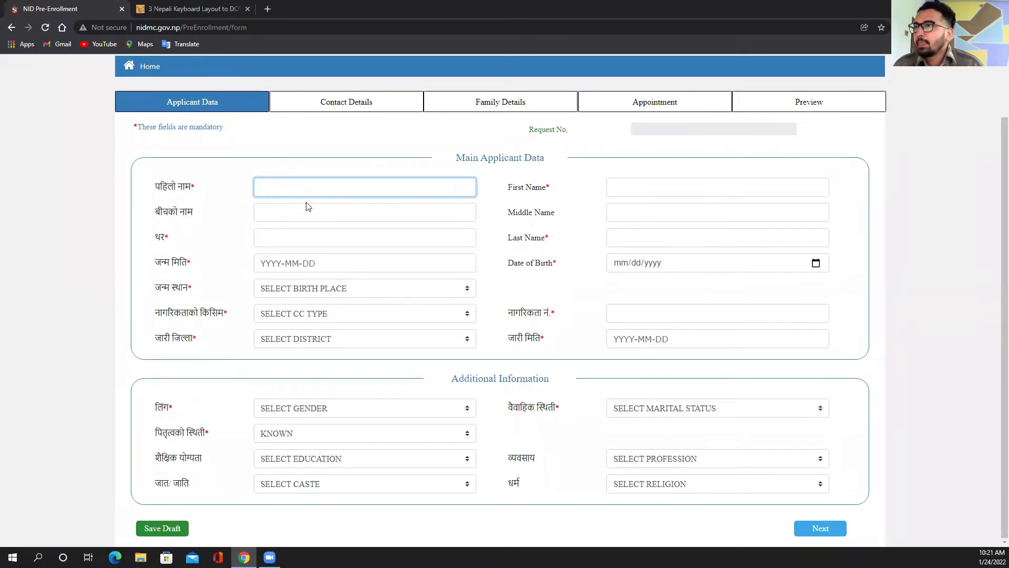
- Click through the middle name, surname and last name fields, ending on the Nepali date of birth
left_click(291, 210)
left_click(309, 241)
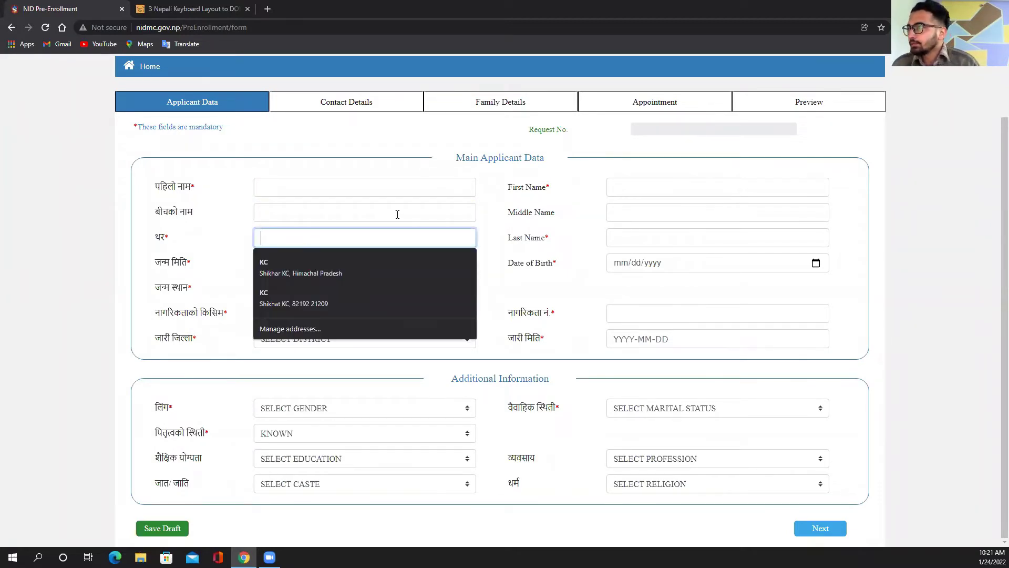
left_click(622, 185)
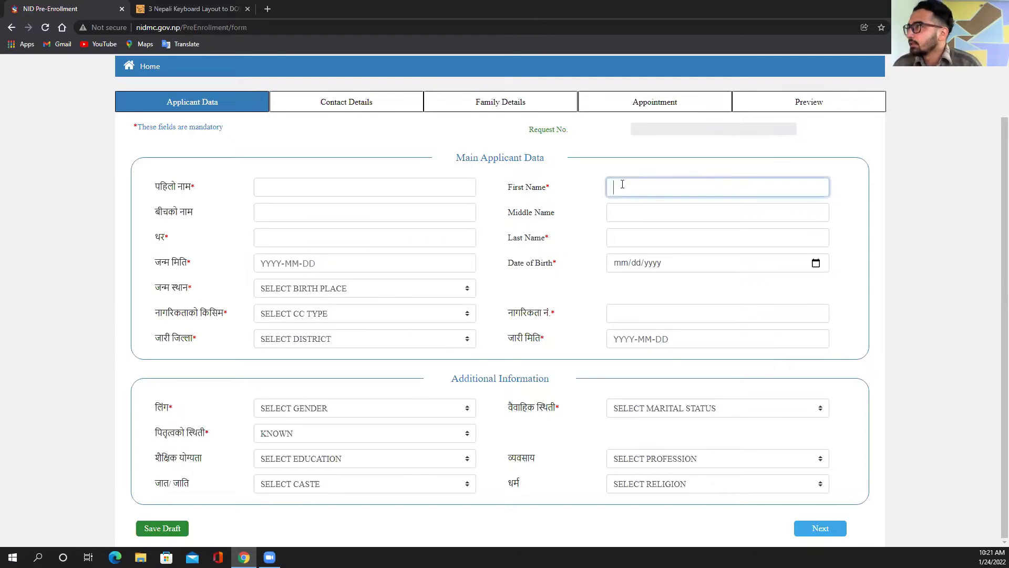
left_click(660, 241)
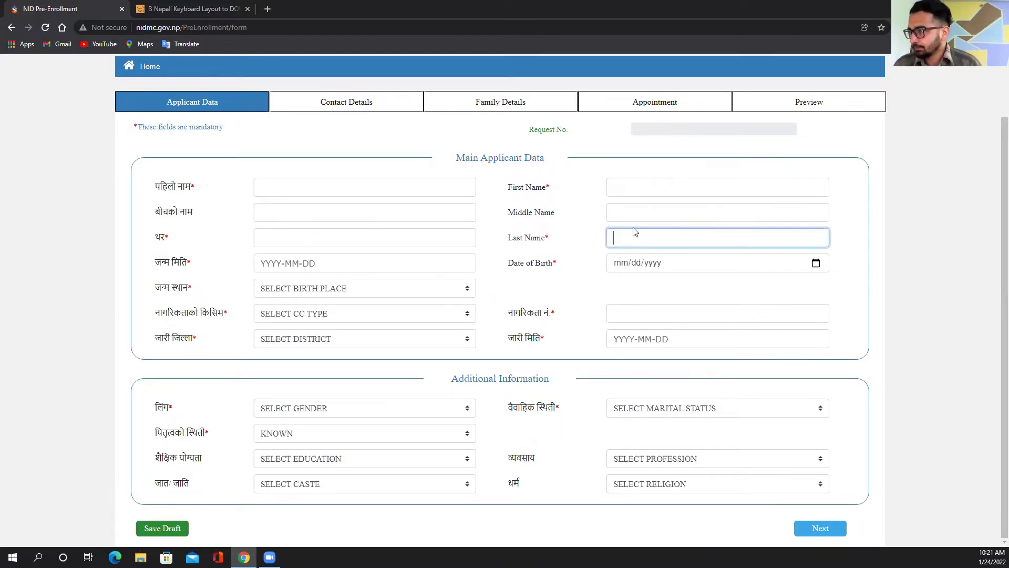
left_click(622, 184)
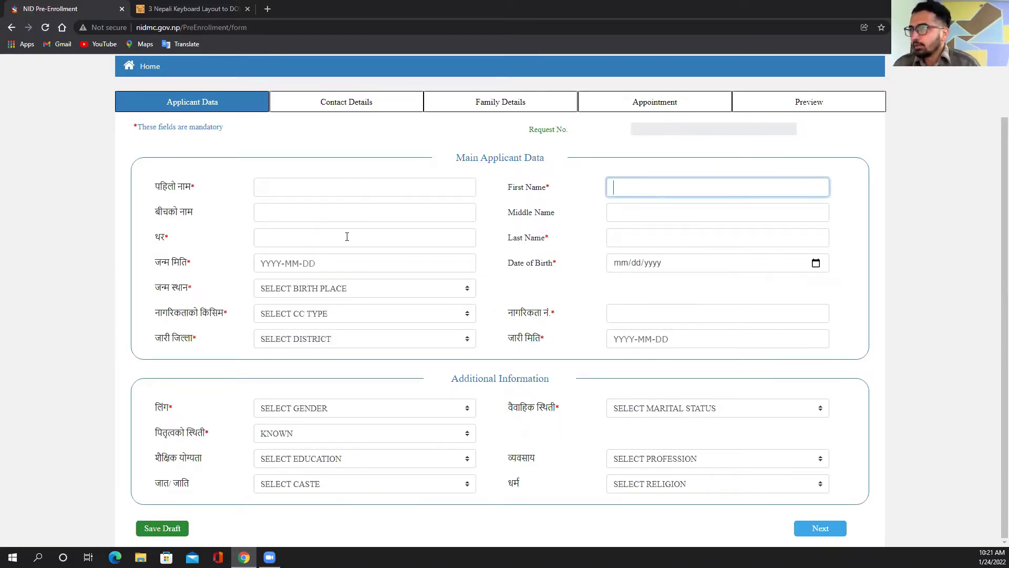
left_click(317, 264)
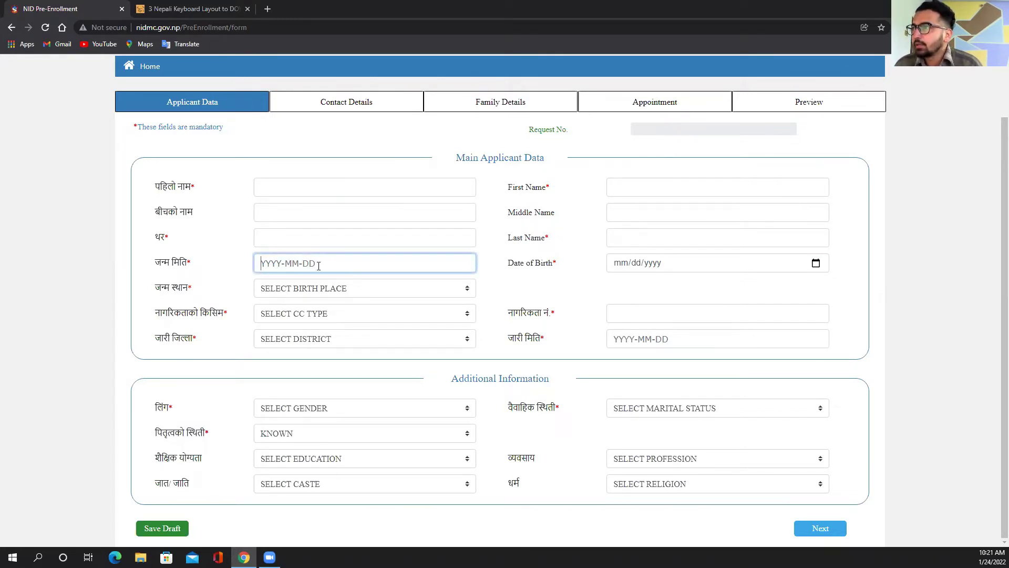
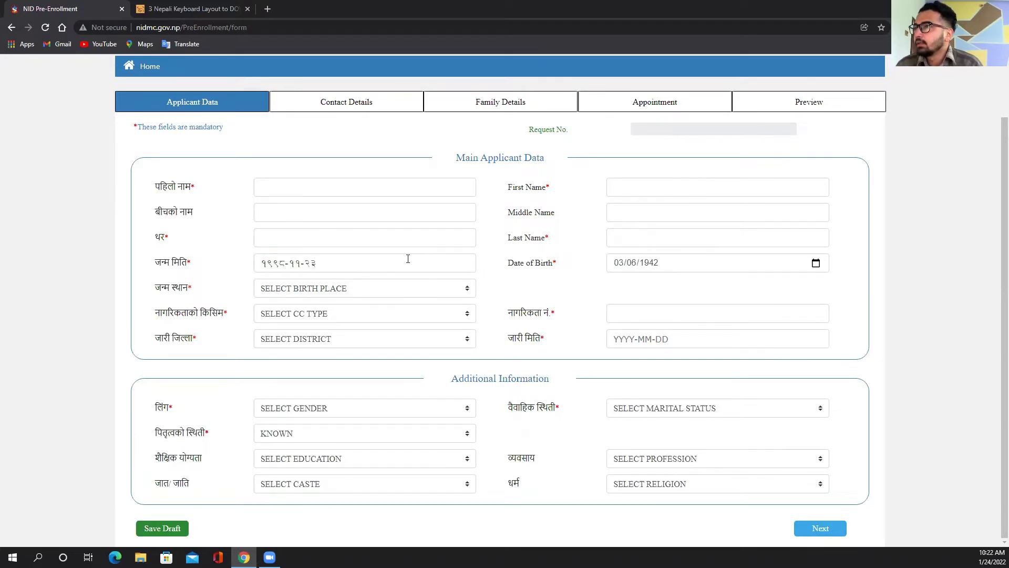
left_click(406, 258)
key("BackSpace")
key("BackSpace")
key("BackSpace")
key("BackSpace")
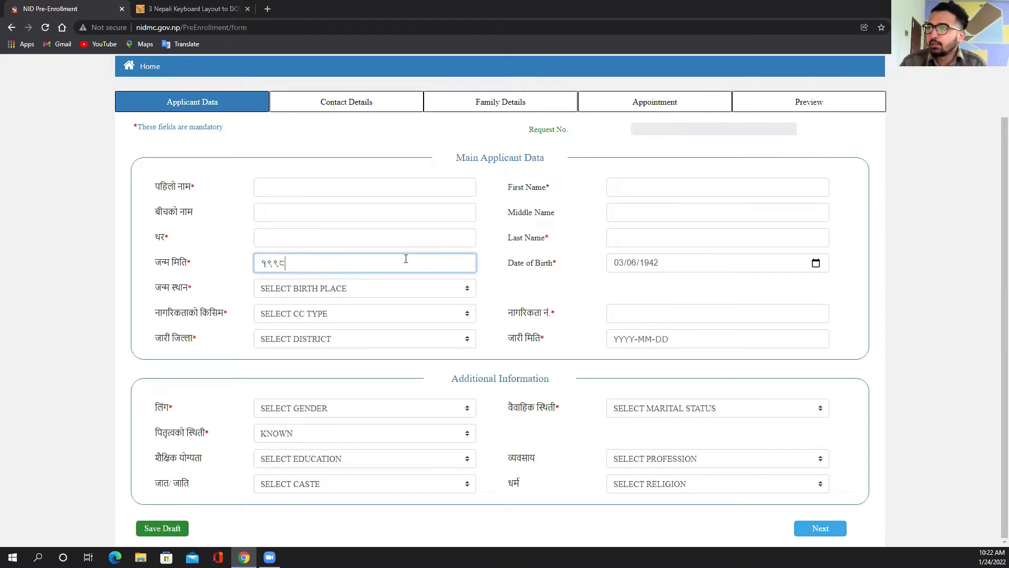
key("BackSpace")
key("BackSpace")
key("BackSpace")
key("BackSpace")
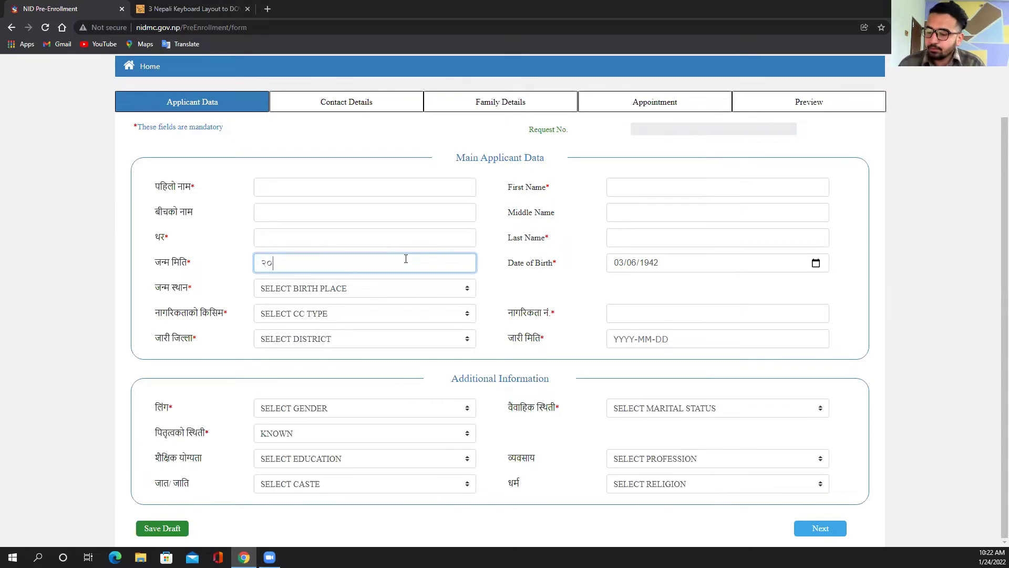
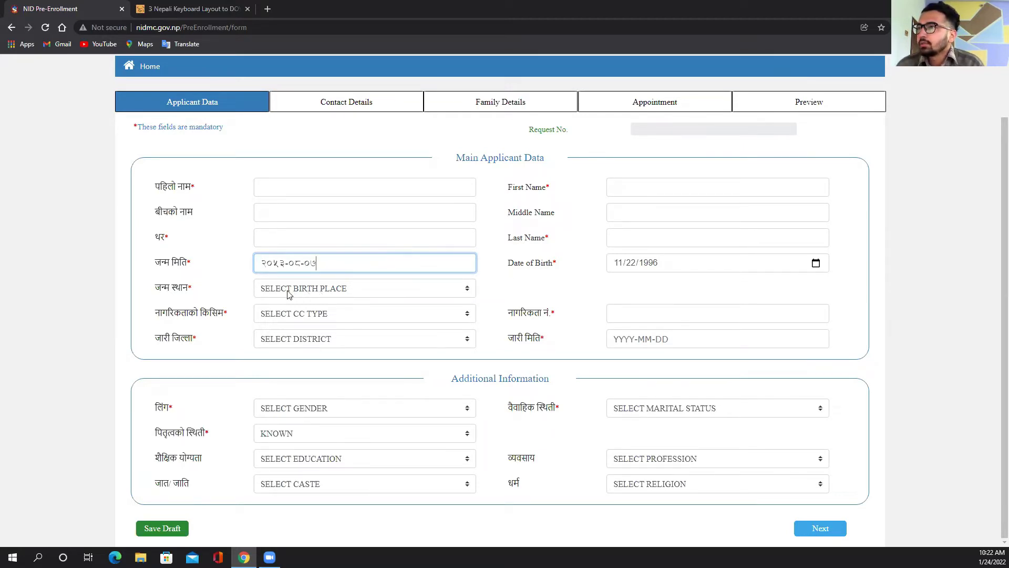
- Choose Dang as birth place and Citizenship by Descent as citizenship type
left_click(288, 295)
scroll(312, 352, "down", 10)
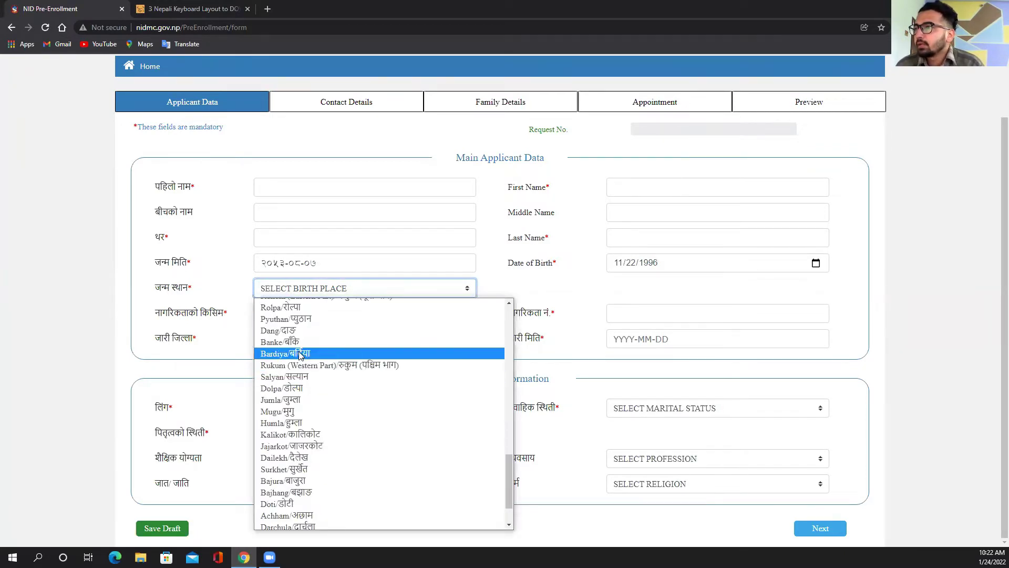
left_click(277, 331)
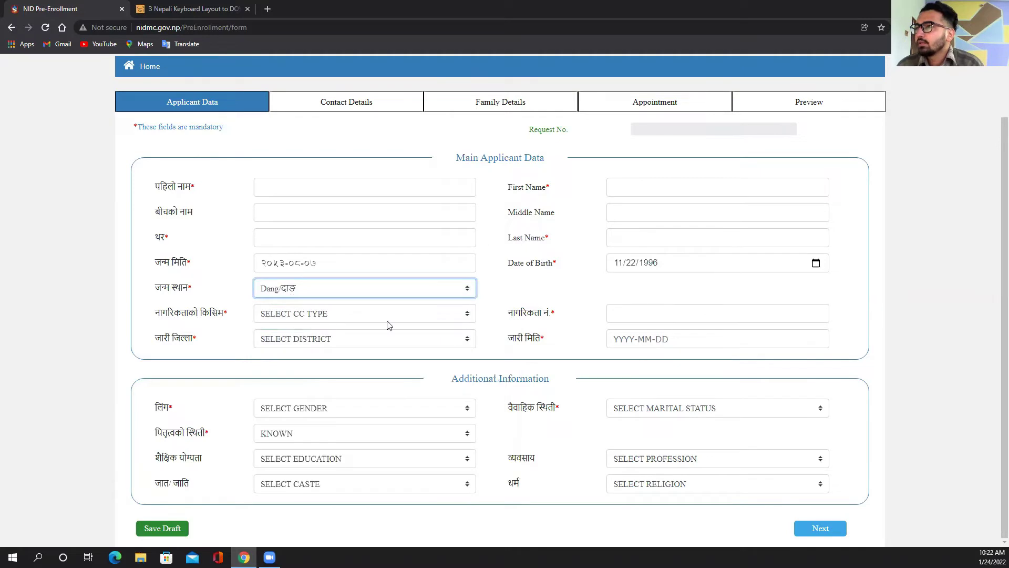
left_click(288, 316)
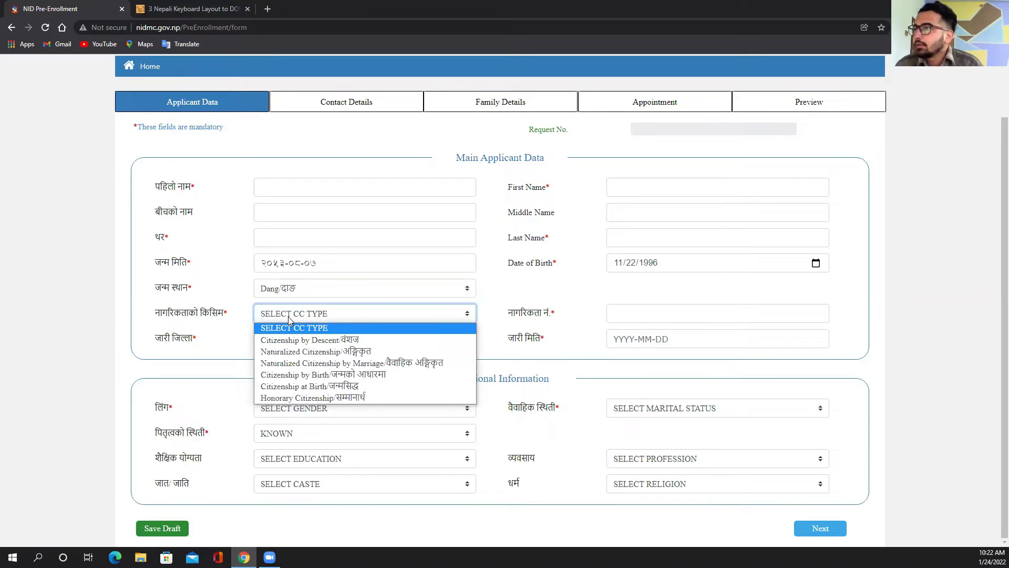
left_click(331, 340)
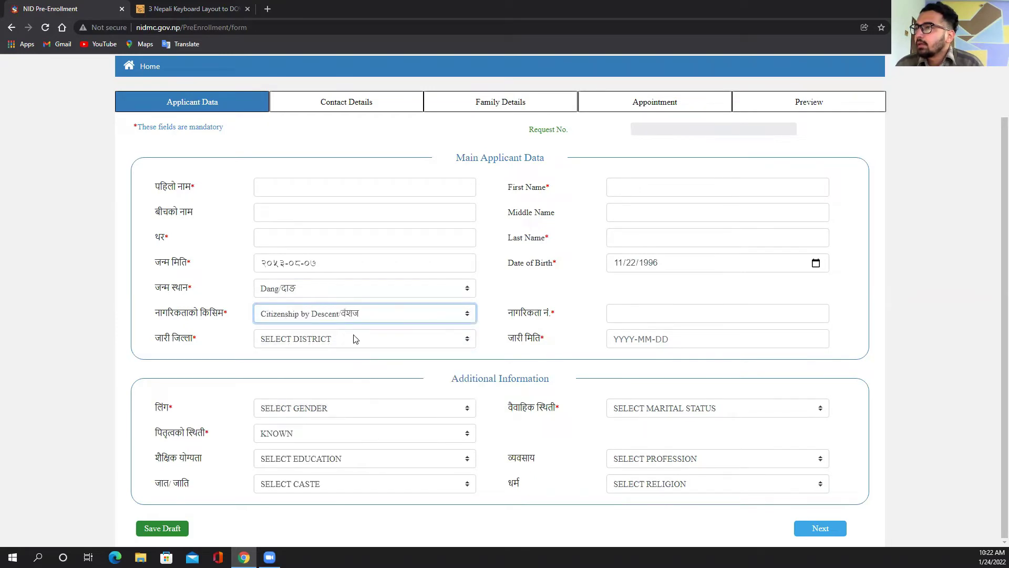
- Select Dang as the citizenship issuing district
left_click(635, 313)
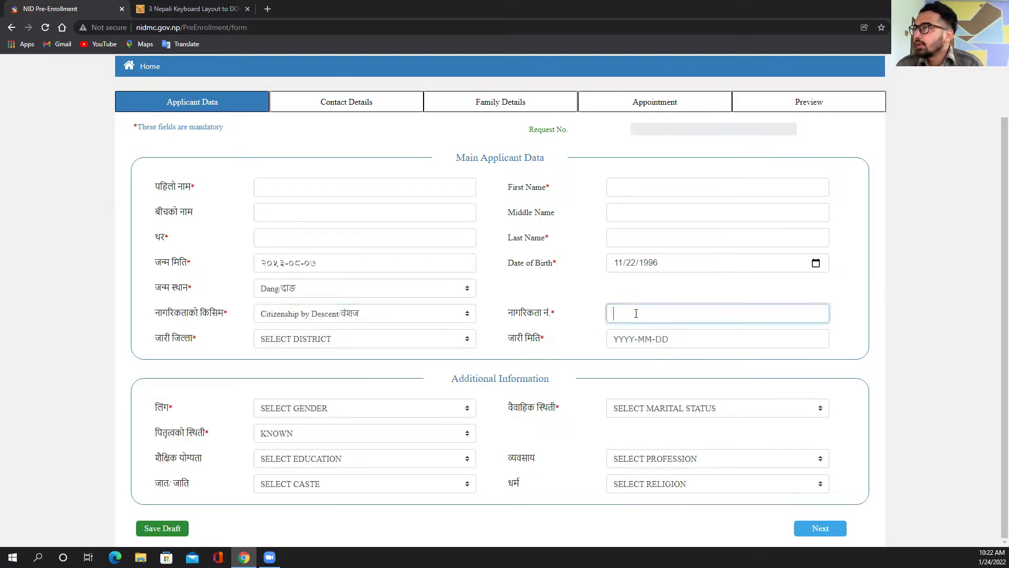
left_click(331, 340)
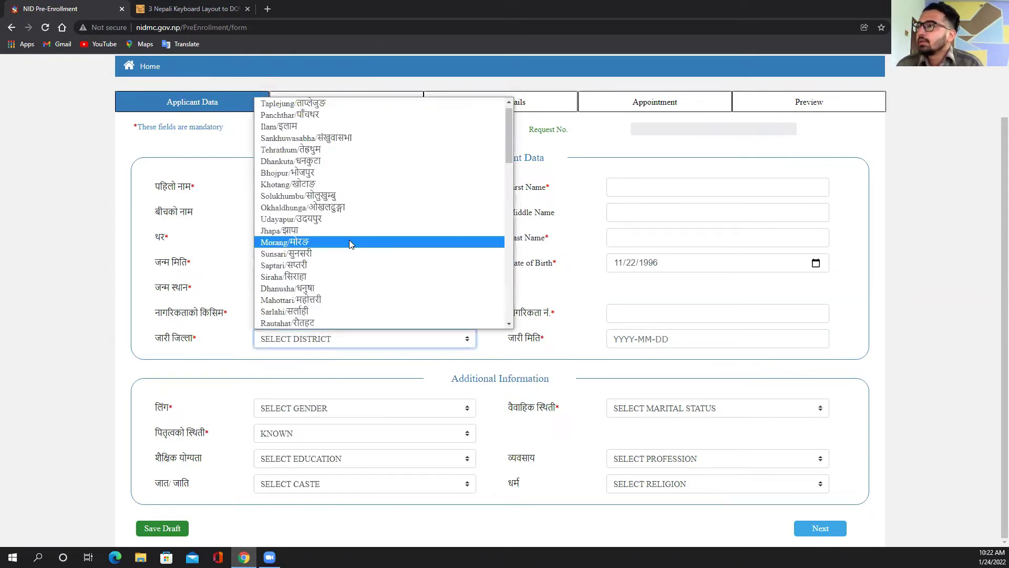
scroll(349, 240, "down", 8)
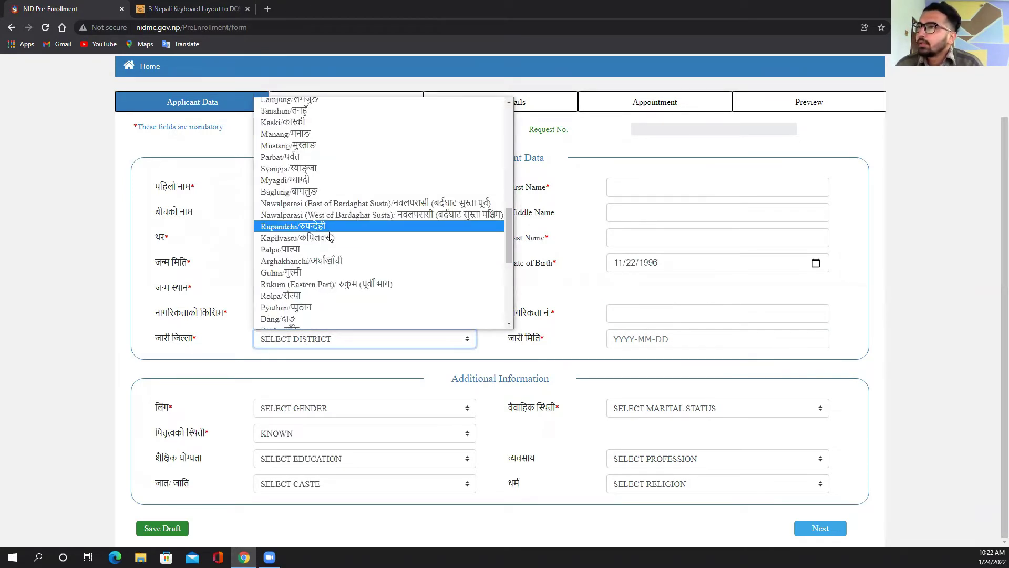
scroll(320, 232, "down", 6)
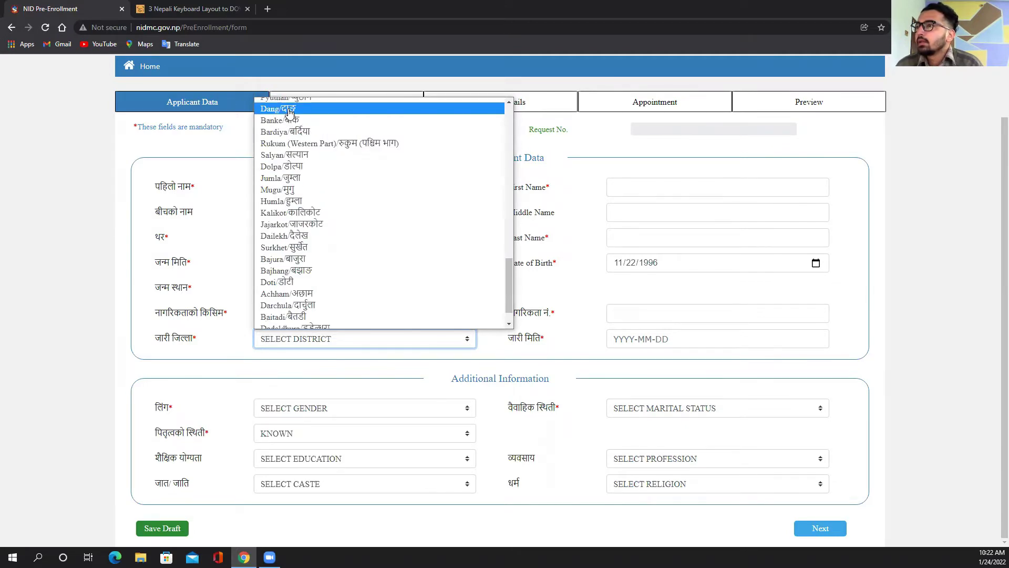
left_click(288, 109)
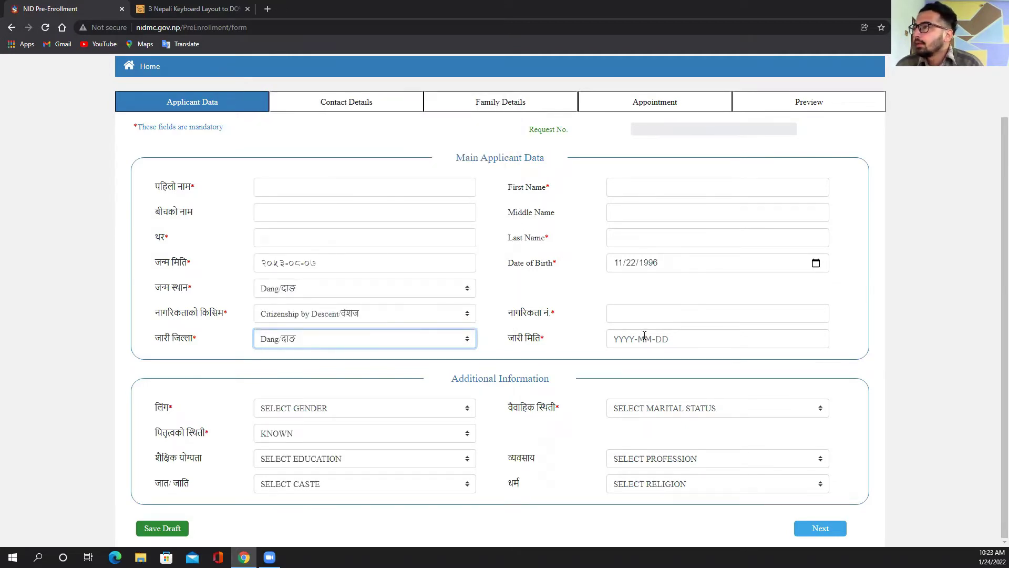
- Set gender to Male and marital status to Single
left_click(678, 339)
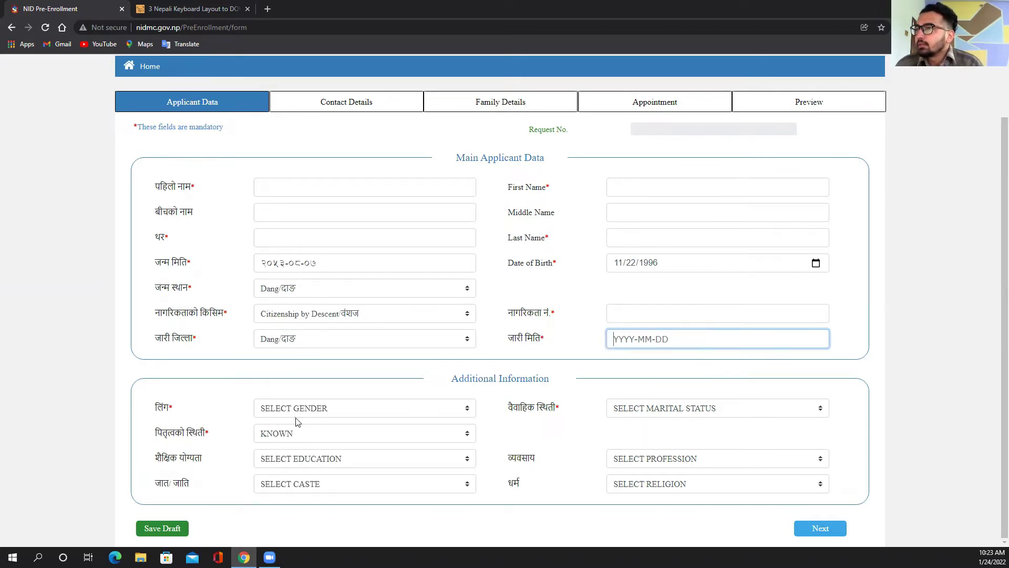
left_click(315, 409)
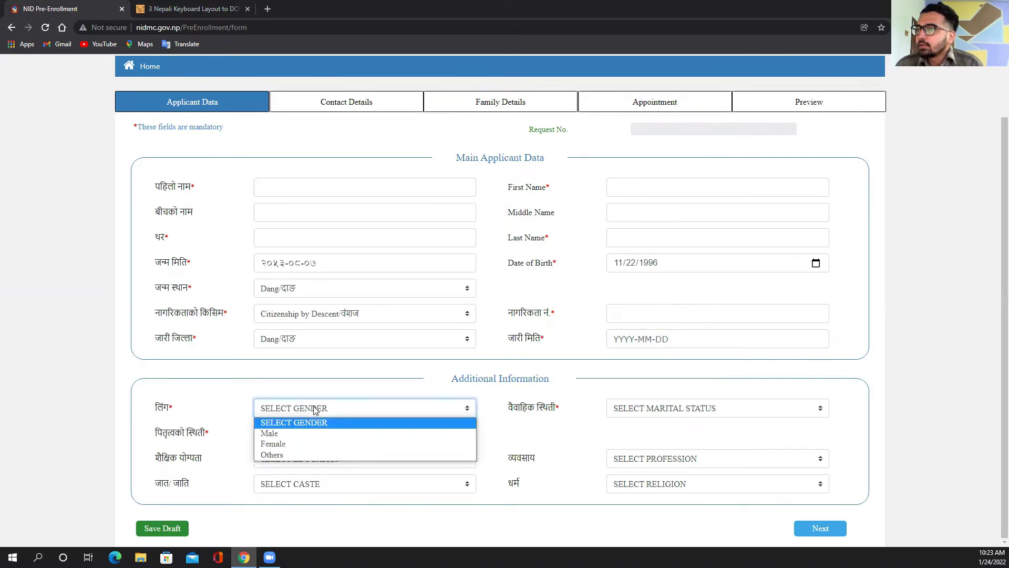
left_click(292, 434)
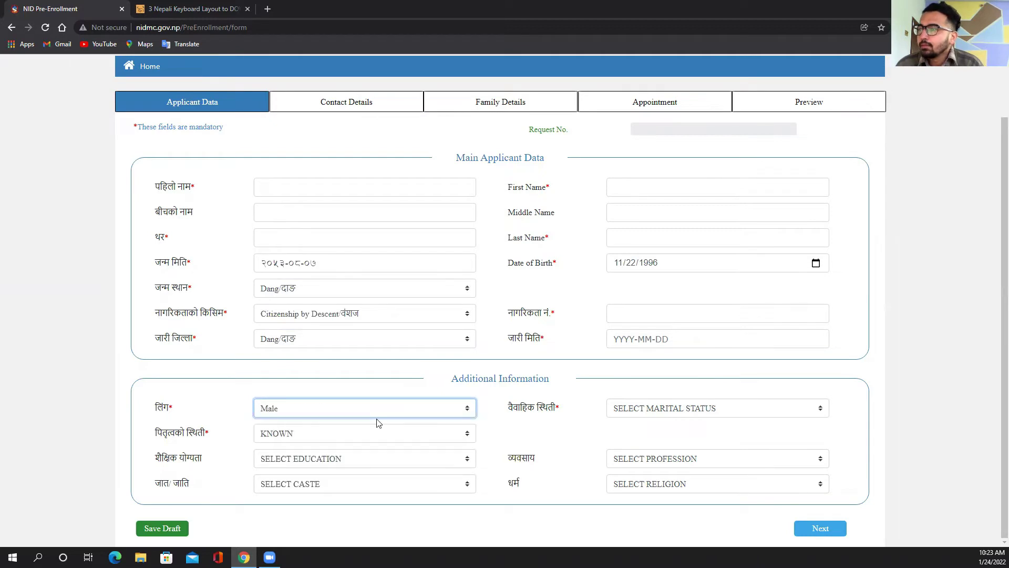
left_click(663, 414)
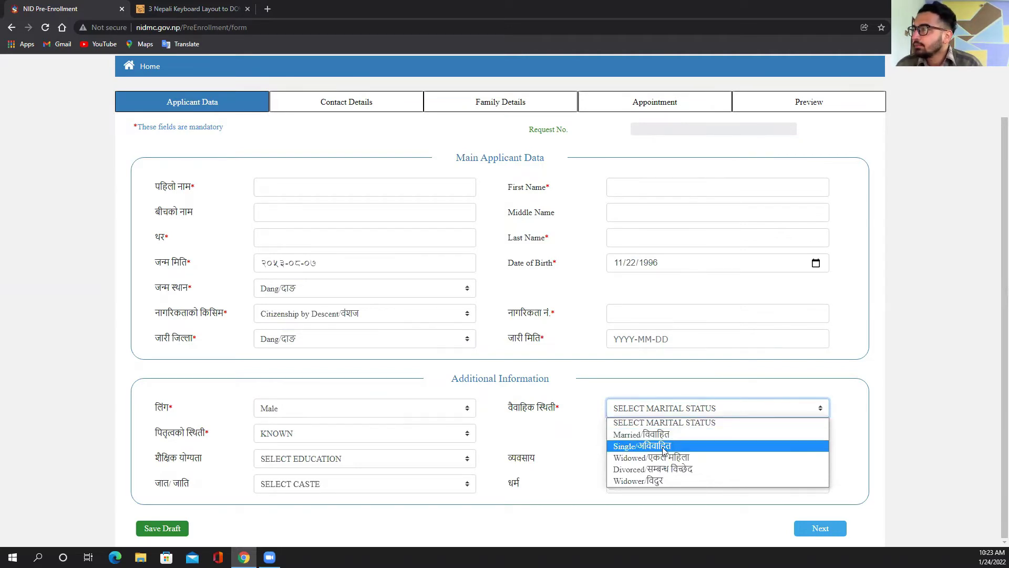
left_click(664, 451)
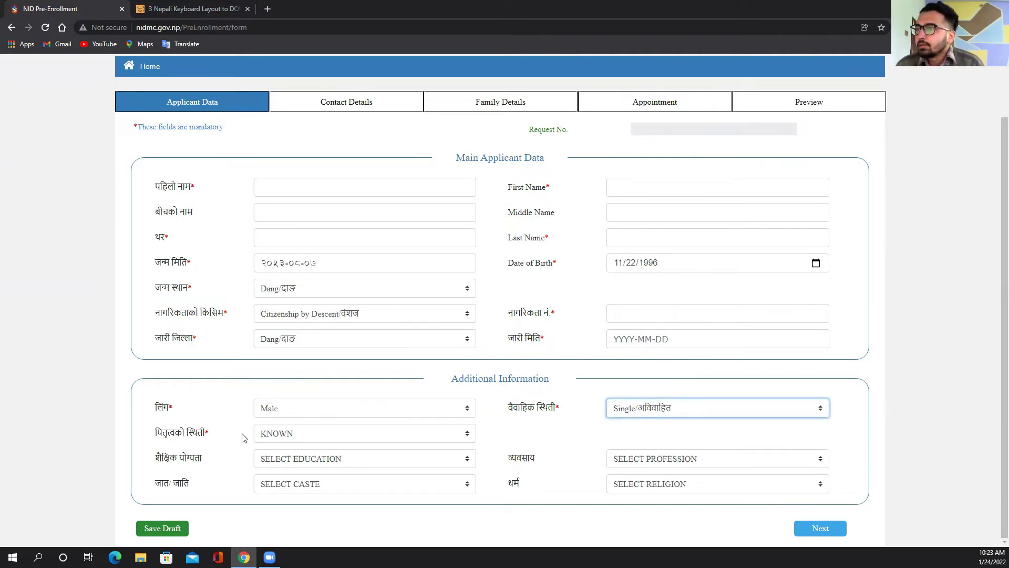
- Keep father status as KNOWN, leave education unset, and continue to Contact Details
left_click(290, 436)
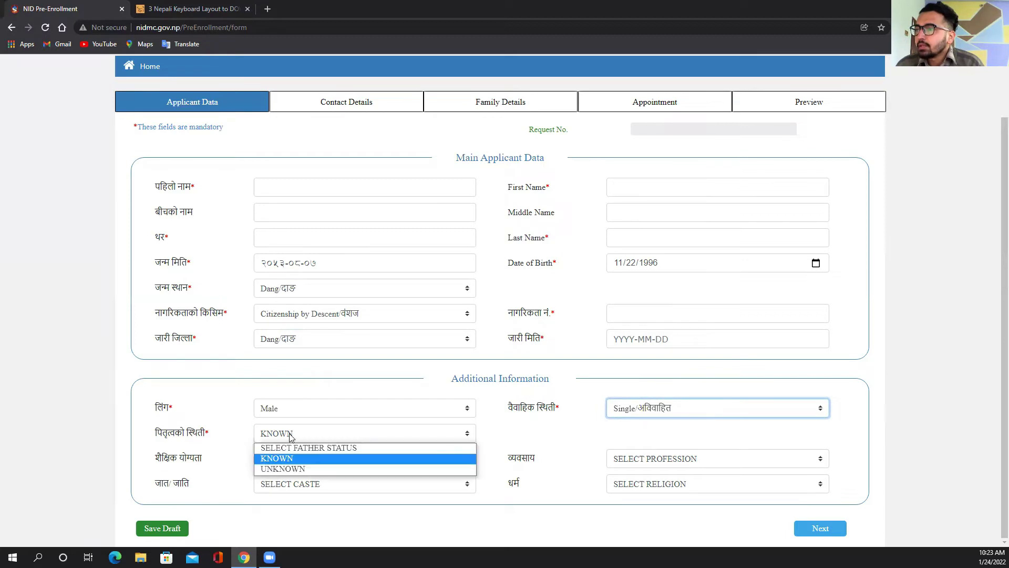
left_click(280, 458)
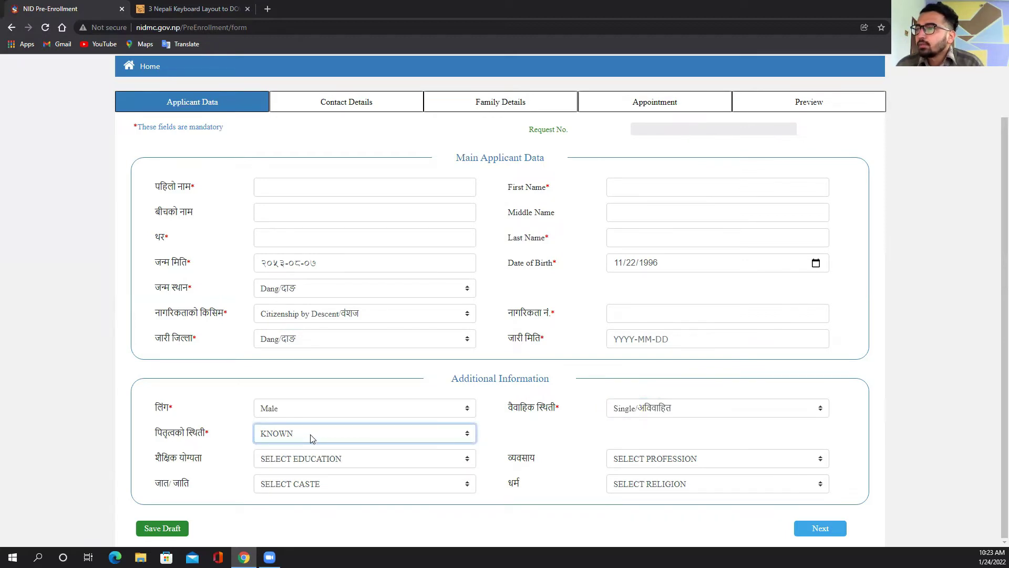
left_click(255, 438)
left_click(235, 441)
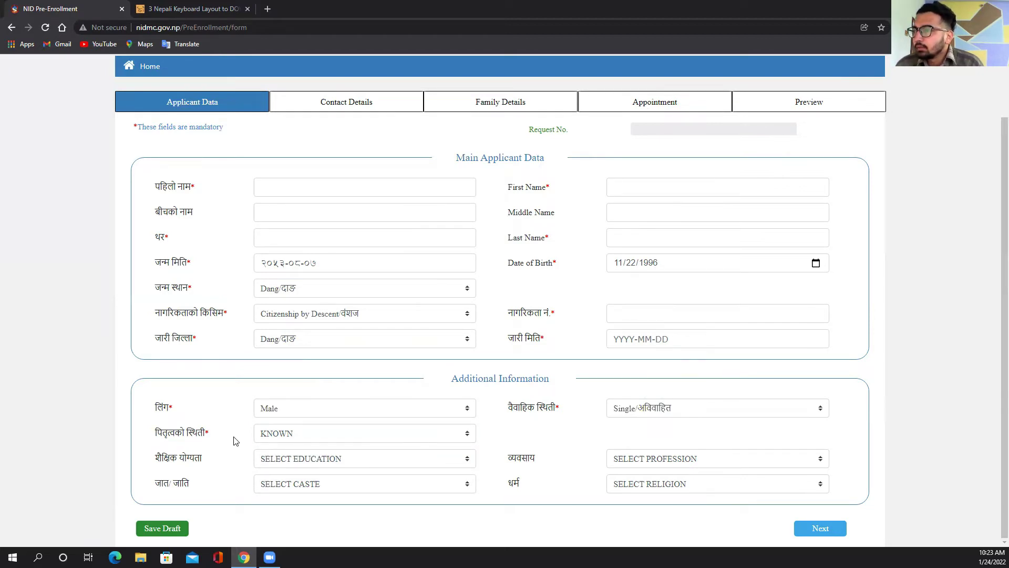
left_click(285, 461)
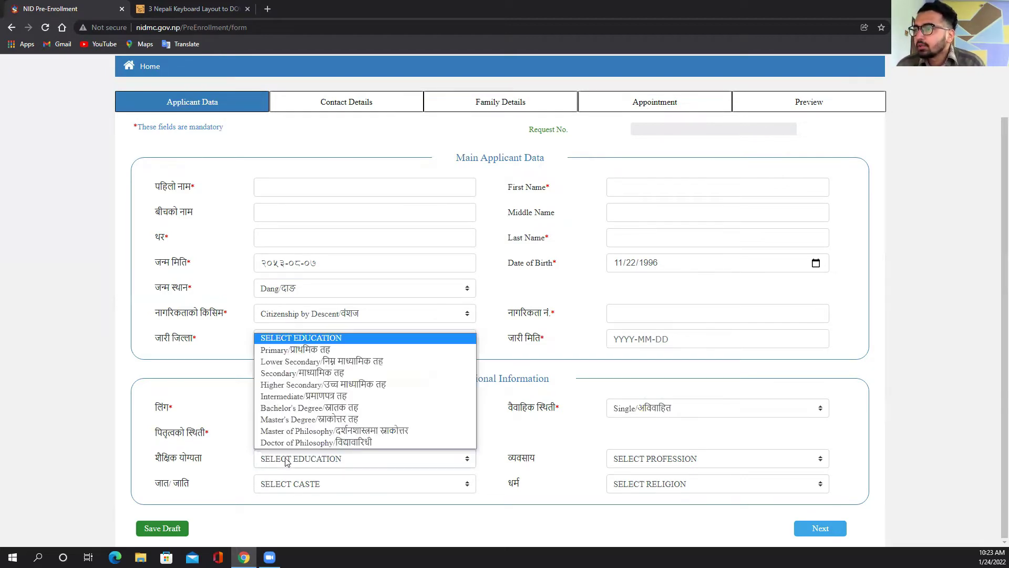
left_click(285, 460)
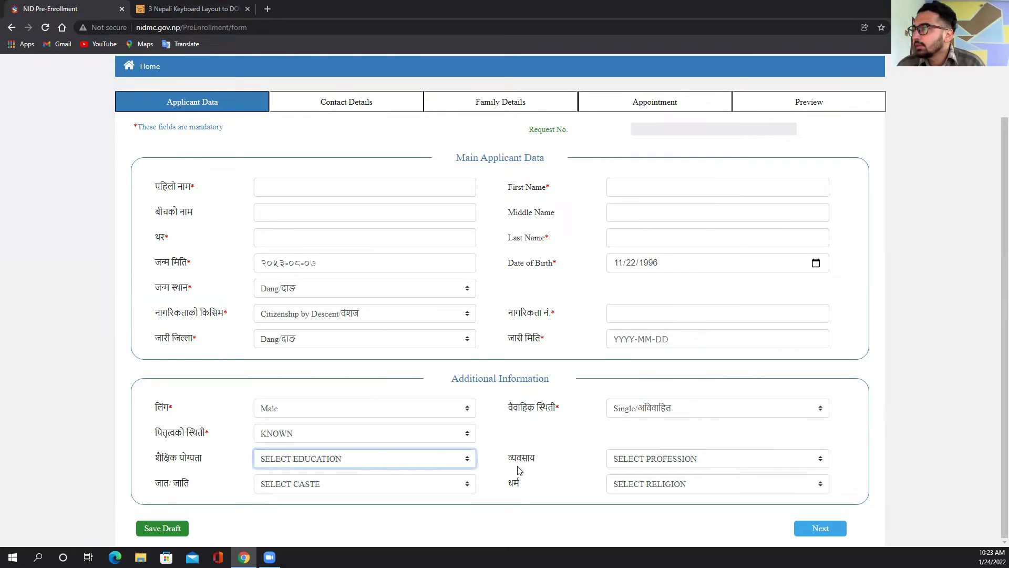
left_click(544, 466)
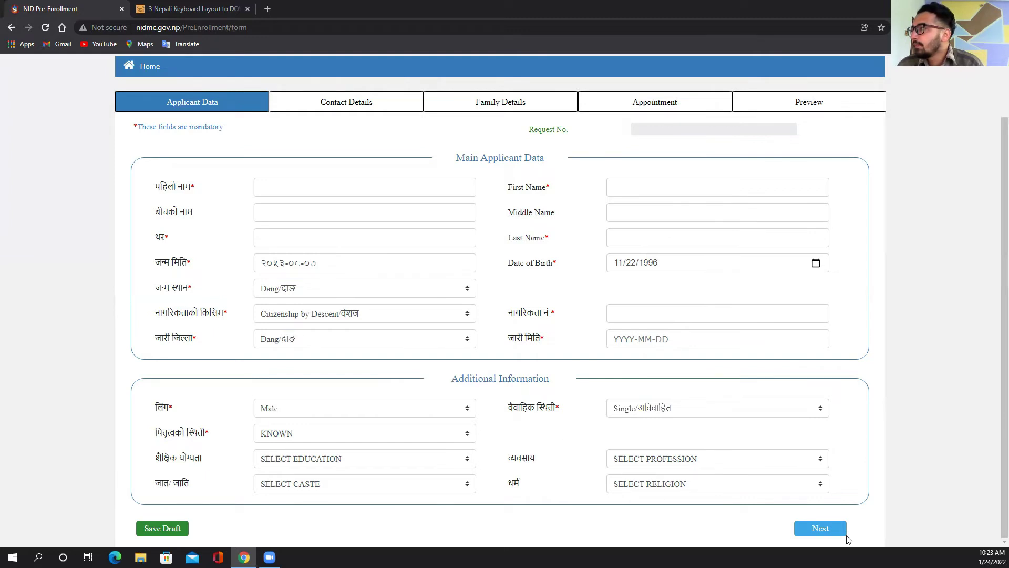
left_click(821, 530)
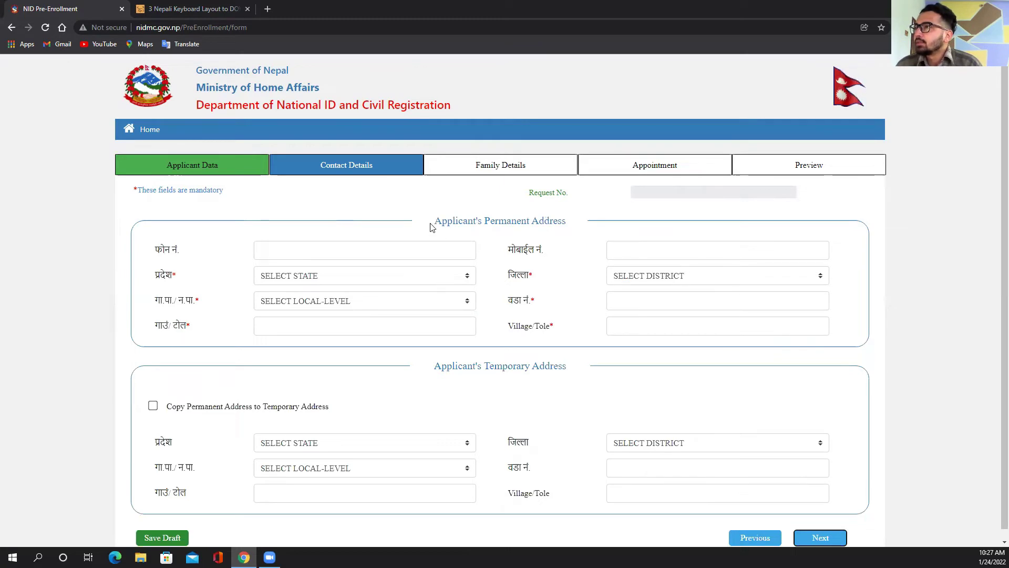
- Scroll down to the permanent address section and dismiss the phone number suggestions
left_click_drag(433, 222, 565, 242)
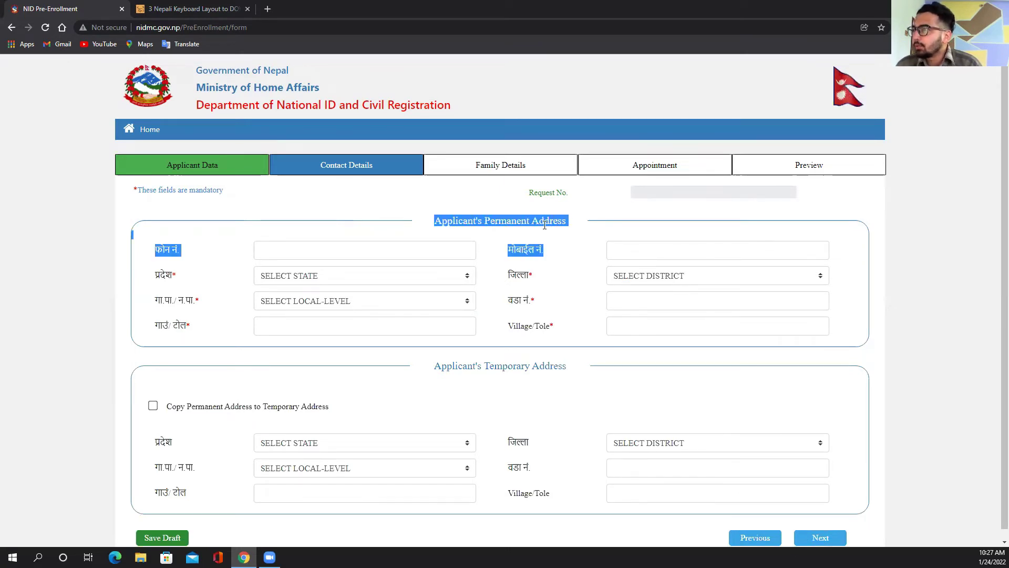
left_click(444, 393)
left_click_drag(479, 381, 531, 376)
scroll(535, 383, "down", 1)
scroll(535, 383, "down", 1)
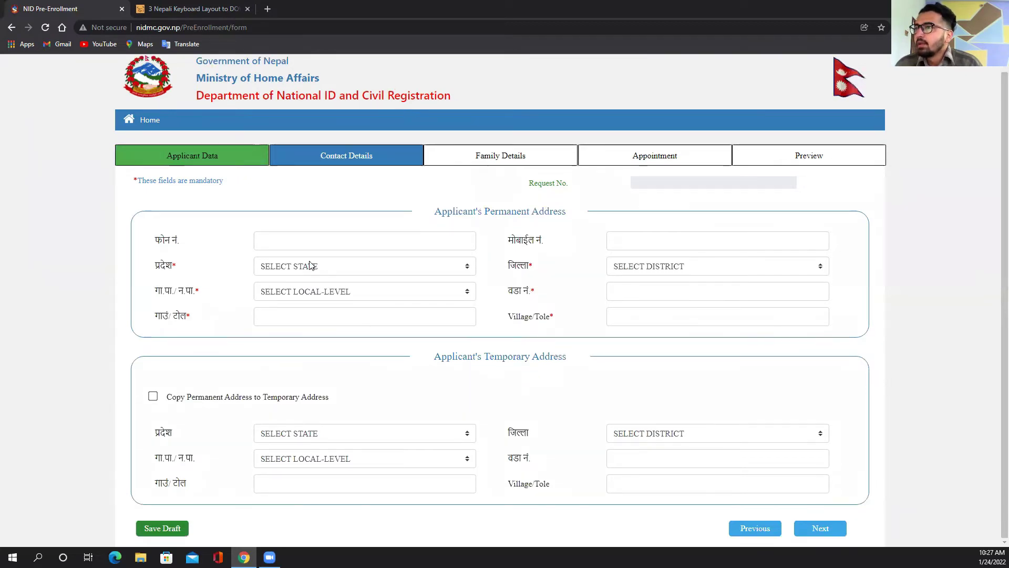
left_click(288, 238)
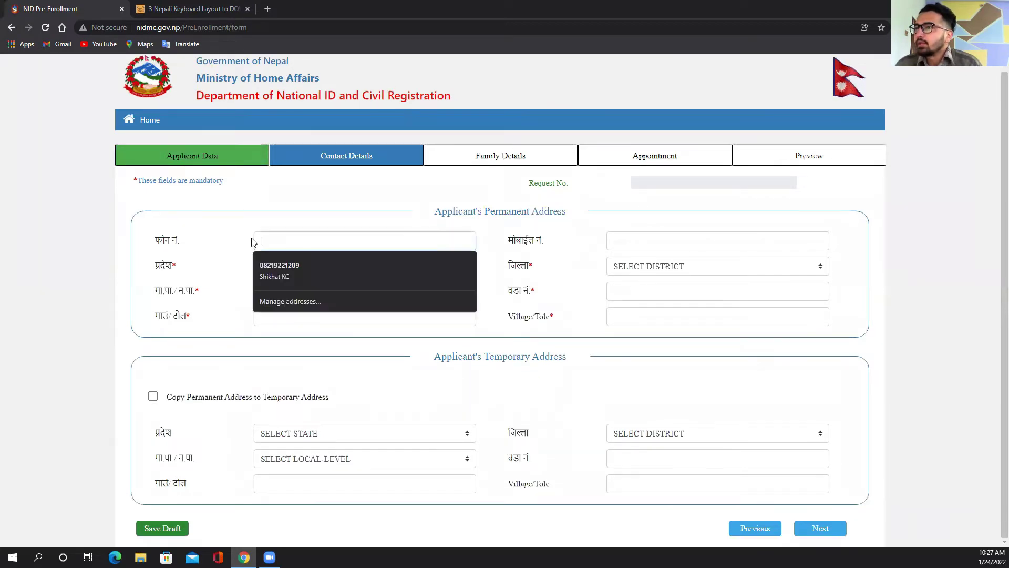
left_click(193, 245)
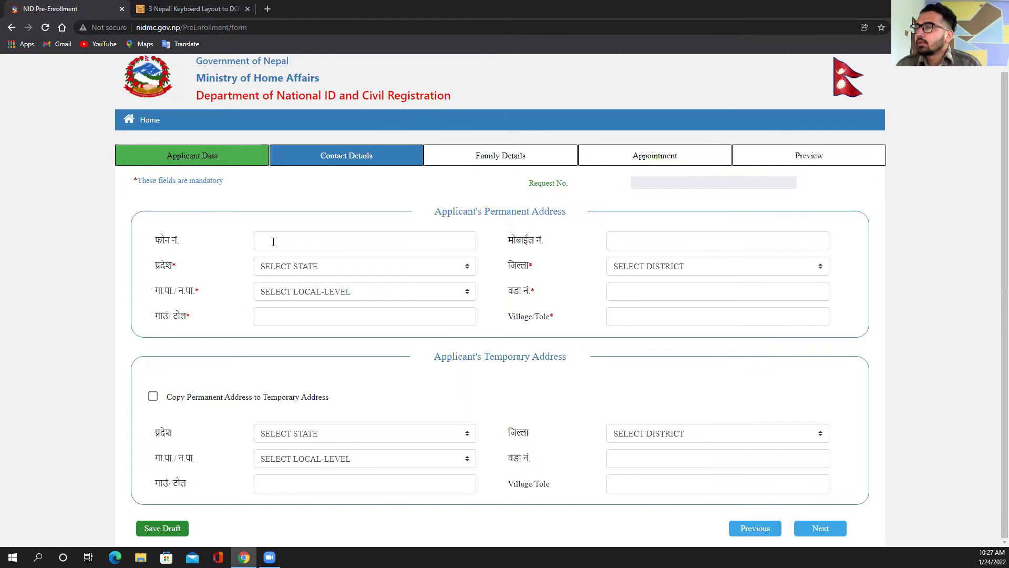
- Set the permanent address to State No. 5, Dang, Tulsipur Sub Metropolitan City, then focus Ward No
left_click(298, 271)
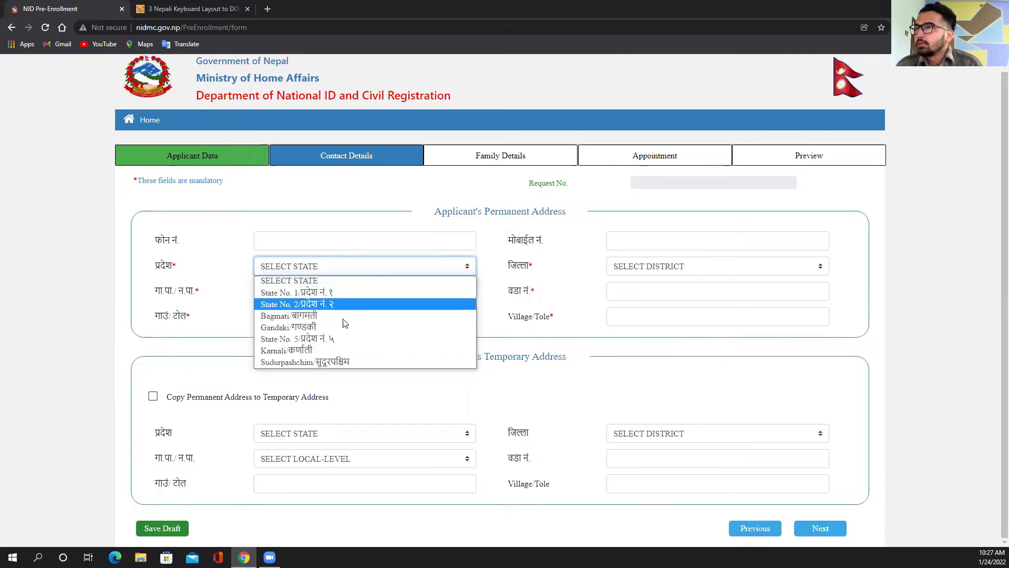
left_click(324, 342)
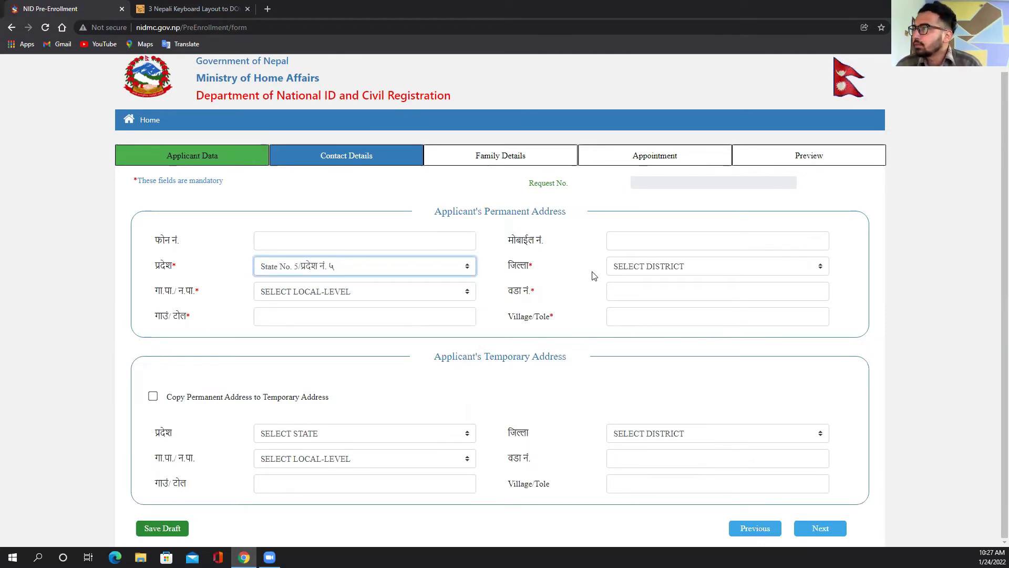
left_click(665, 267)
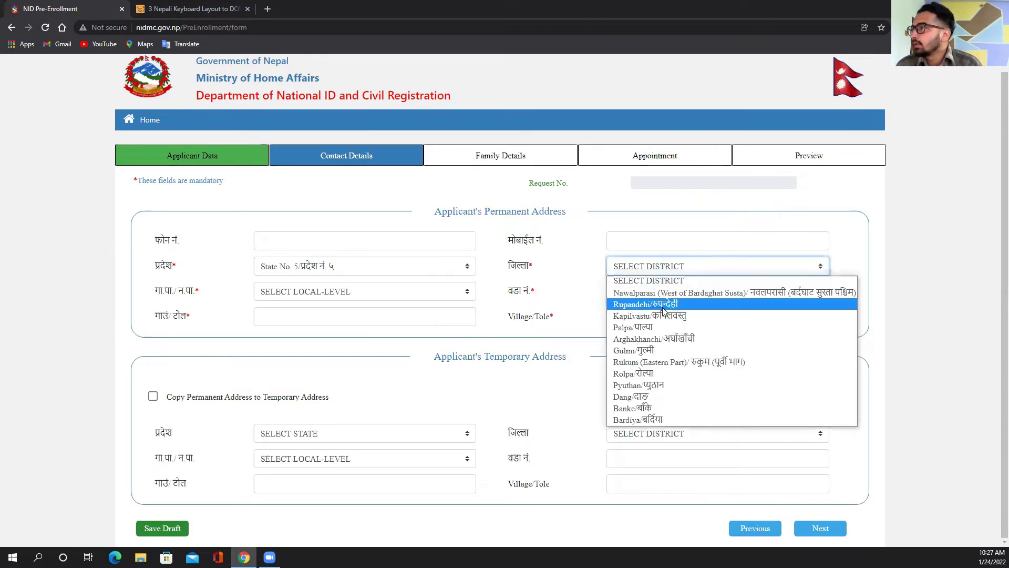
left_click(415, 293)
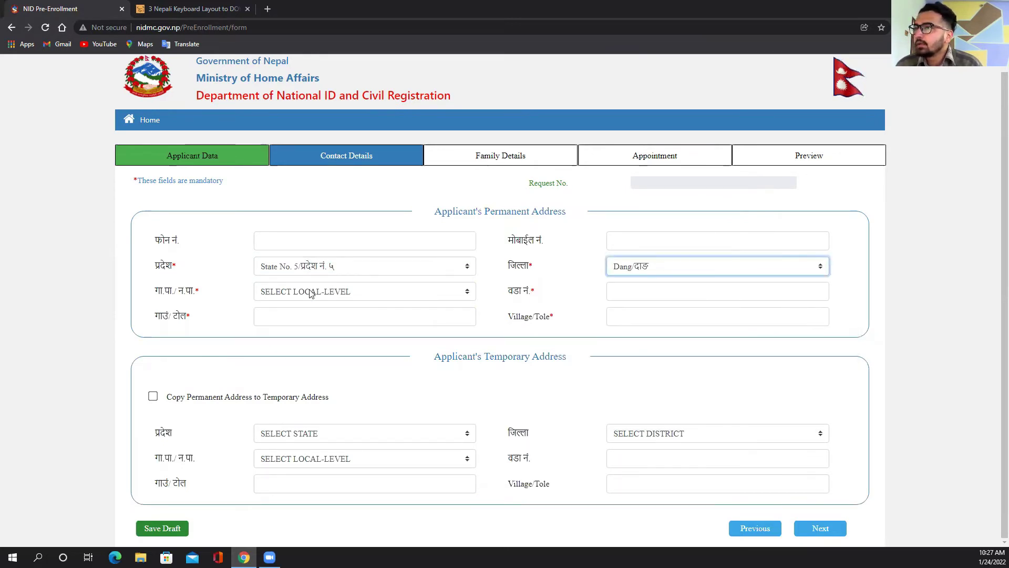
left_click(336, 293)
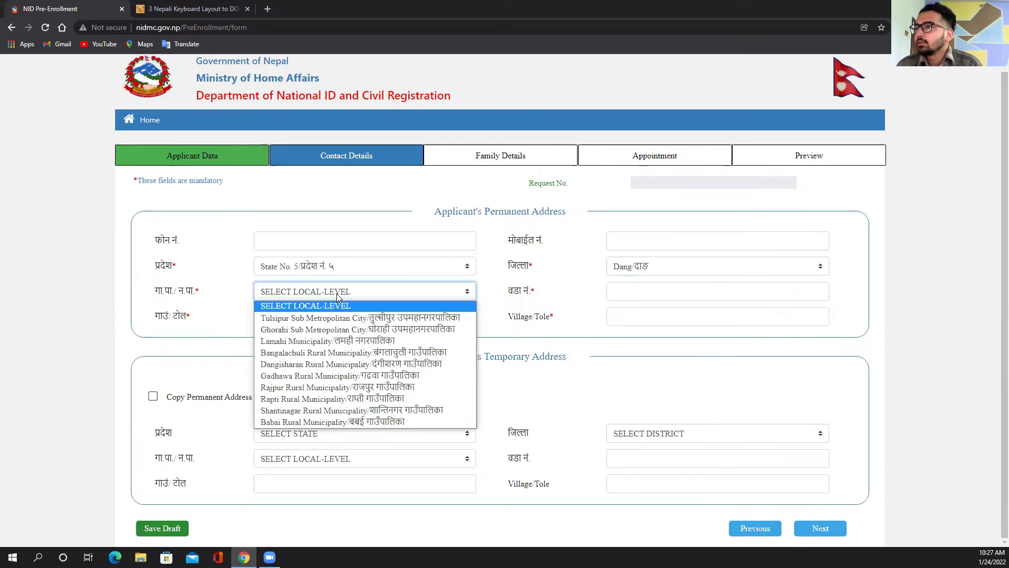
left_click(375, 318)
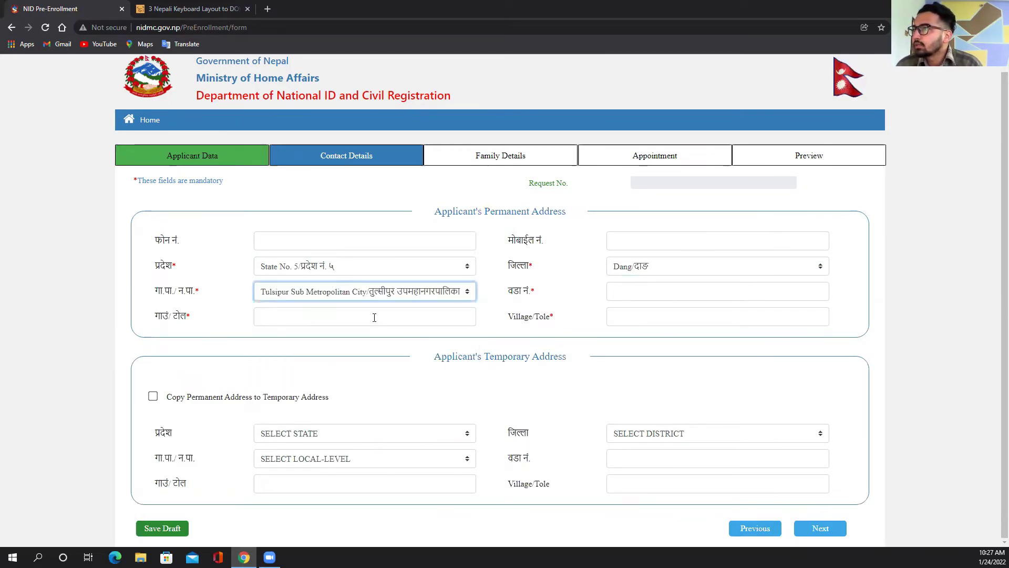
left_click(649, 300)
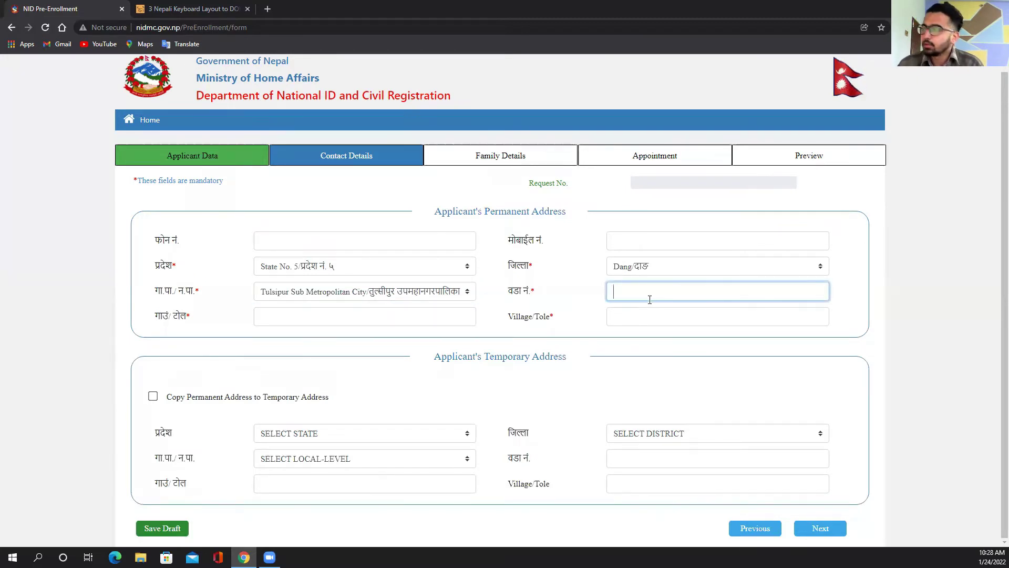
- Tick 'Copy Permanent Address to Temporary Address'
left_click(381, 316)
key("Tab")
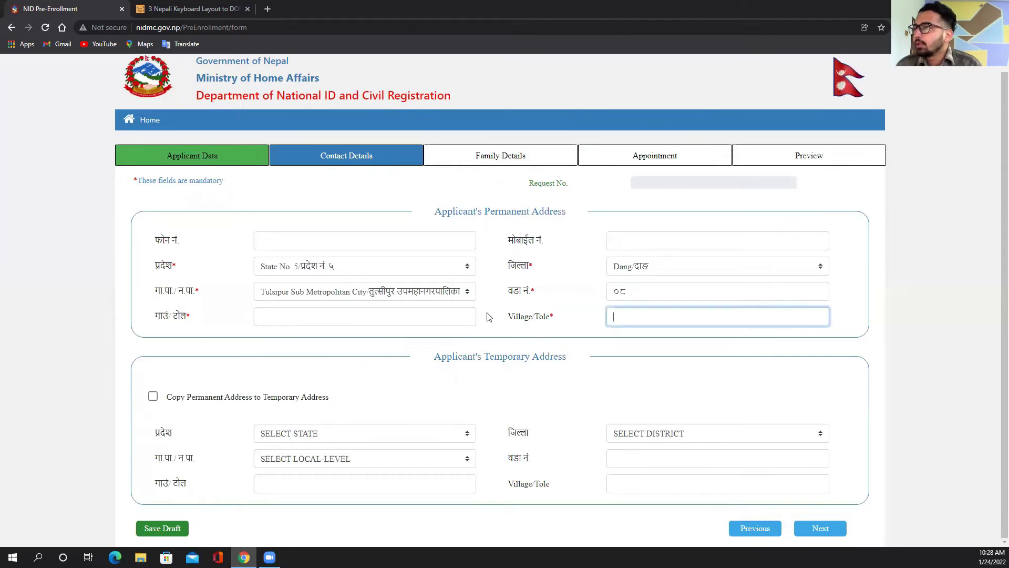
left_click(191, 388)
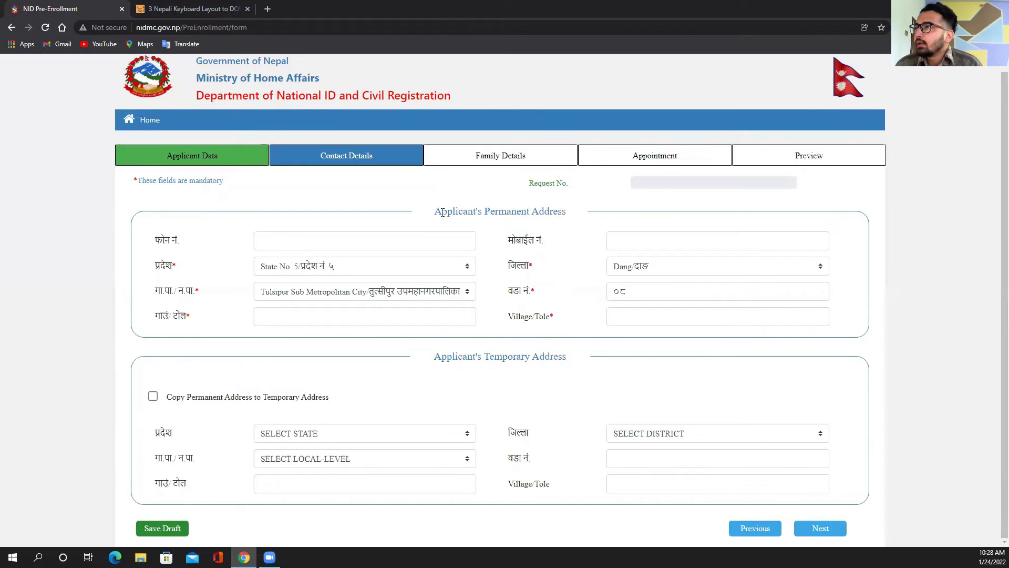
left_click_drag(434, 212, 535, 213)
left_click(491, 211)
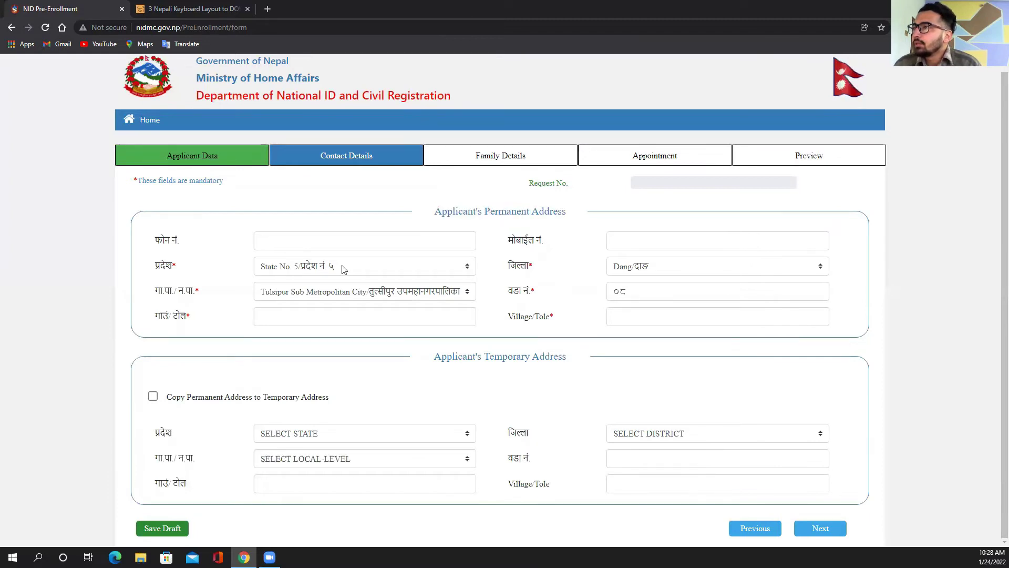
left_click(153, 398)
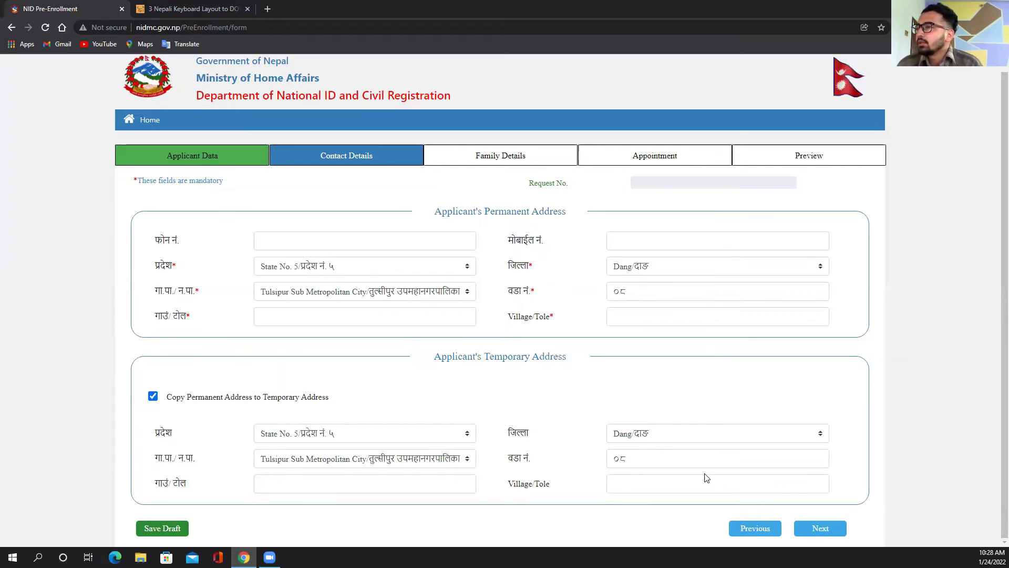
- Enter village/tole as 'उरवदसव' and 'FGBFDGV', then continue to Family Details
left_click(325, 320)
type("उरवदसव")
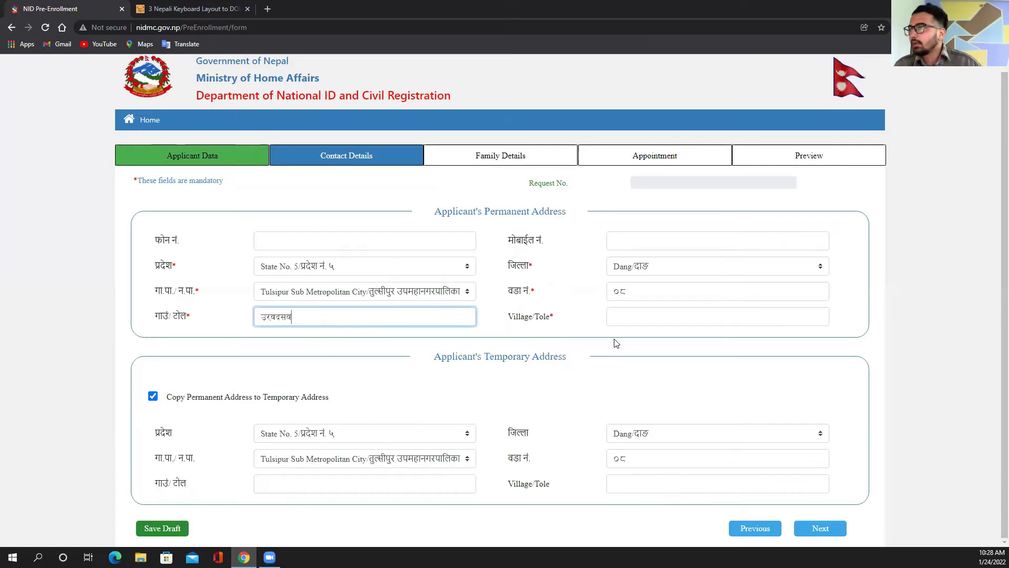
left_click(625, 321)
type("FGBFDGV")
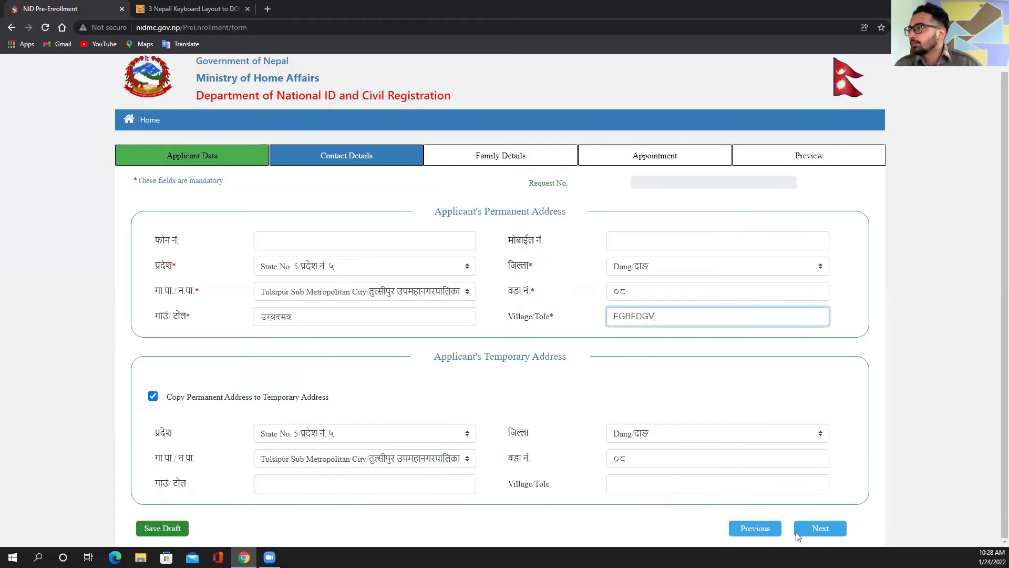
left_click(818, 529)
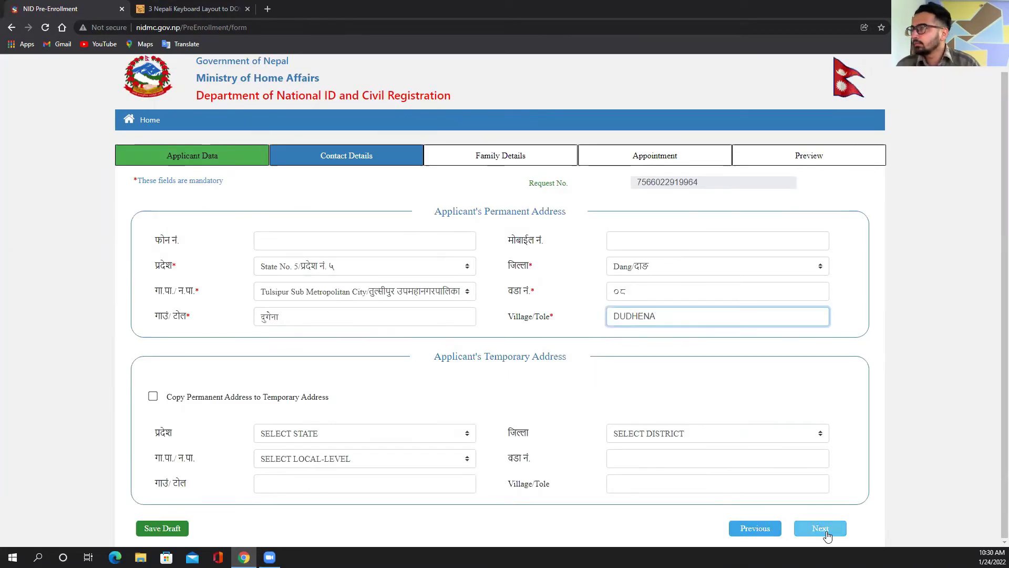
left_click(820, 527)
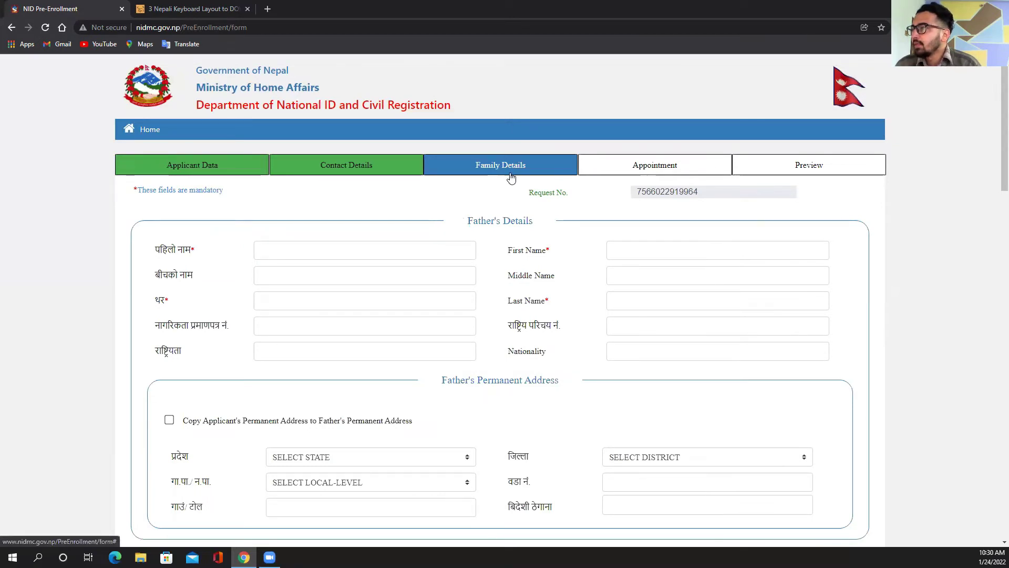
scroll(504, 200, "down", 2)
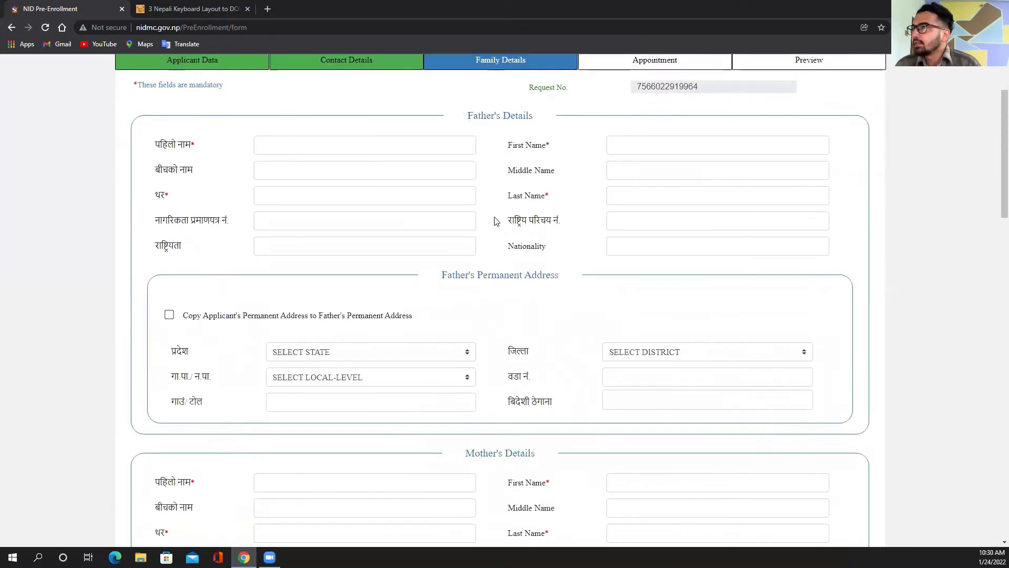
scroll(487, 403, "down", 5)
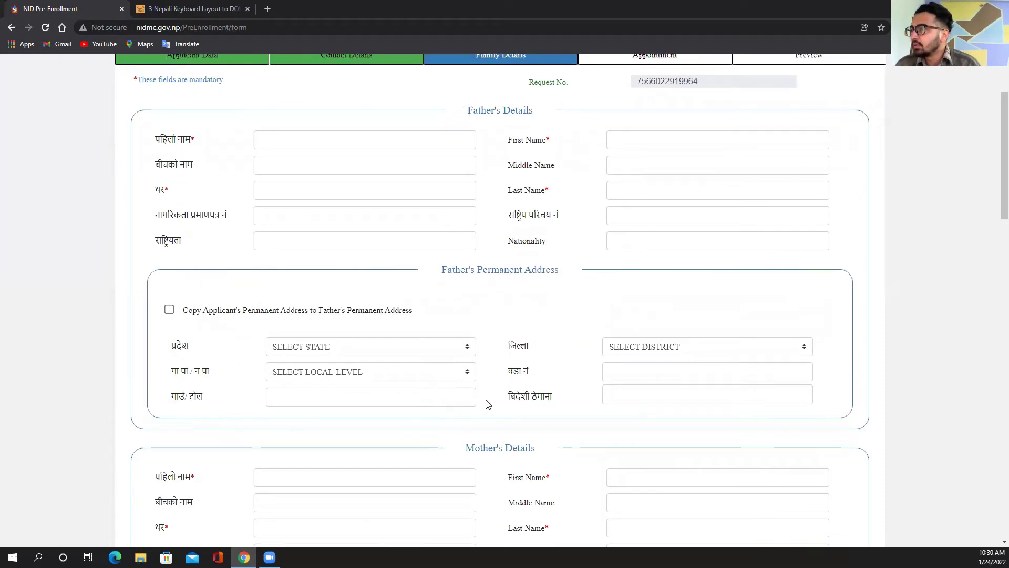
scroll(491, 354, "down", 5)
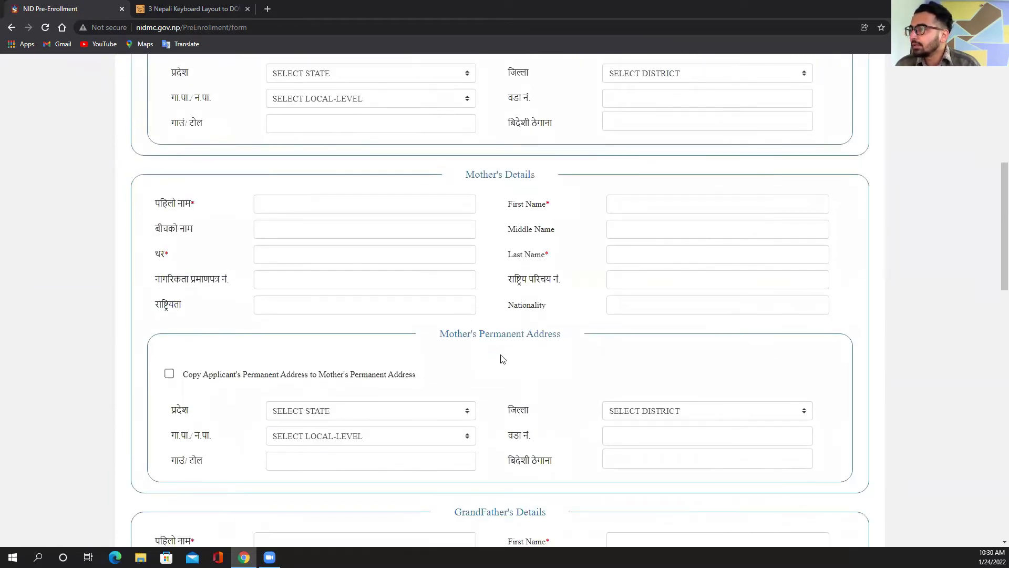
scroll(502, 359, "down", 10)
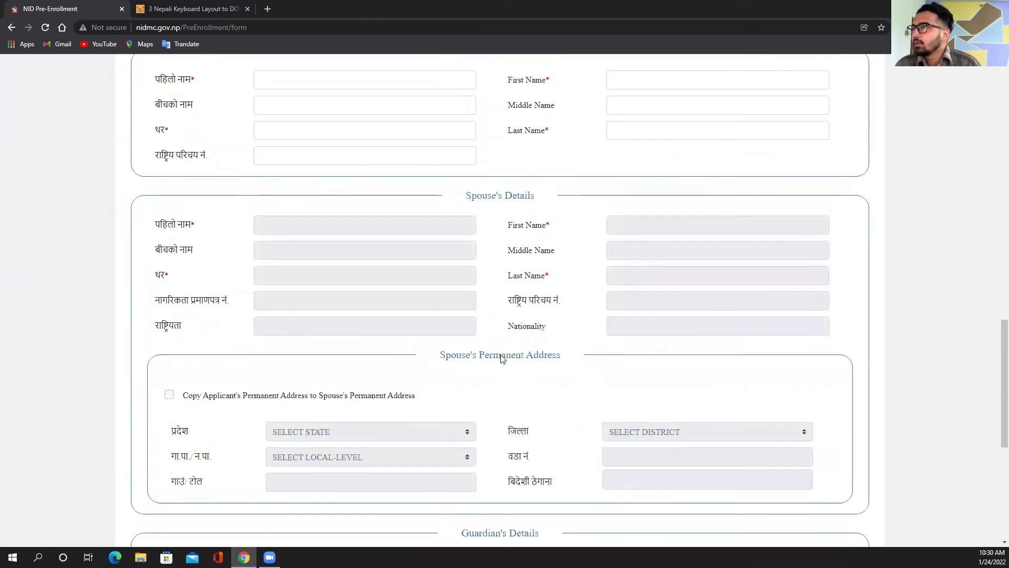
scroll(502, 359, "down", 3)
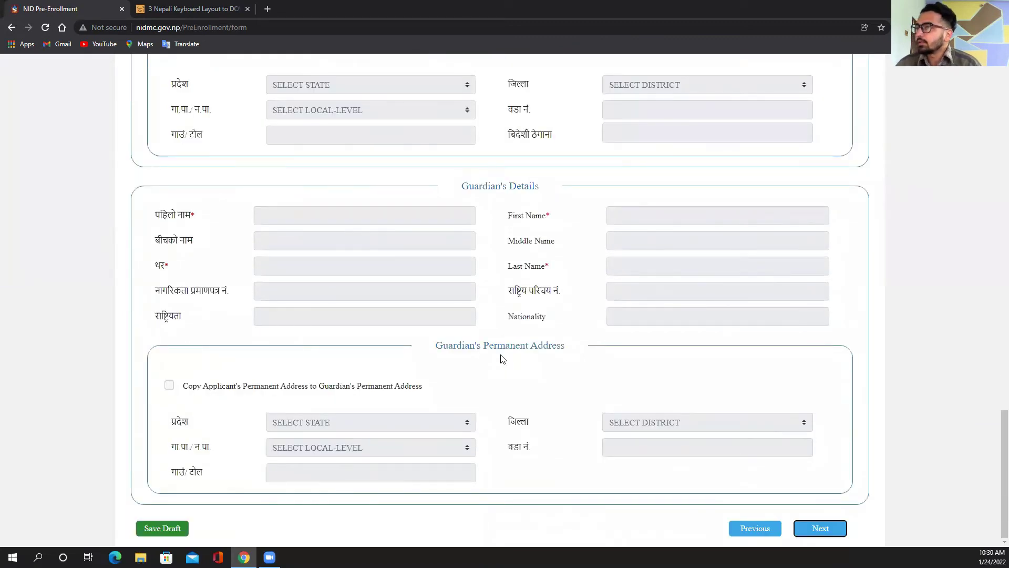
scroll(502, 359, "up", 15)
scroll(501, 359, "up", 9)
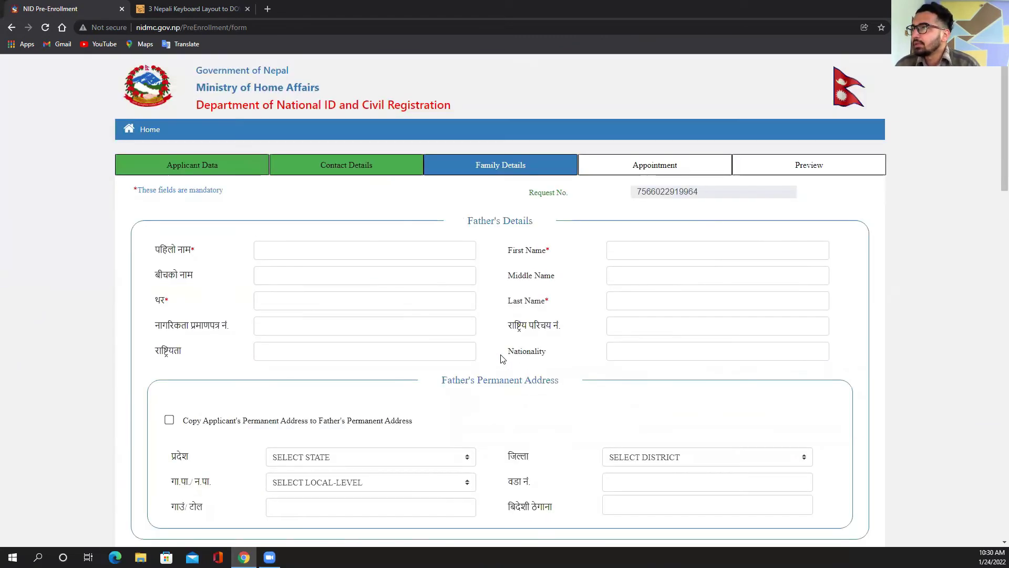
- Fill the father's Nepali and English names from suggestions, with English last name 'KC'
left_click(286, 248)
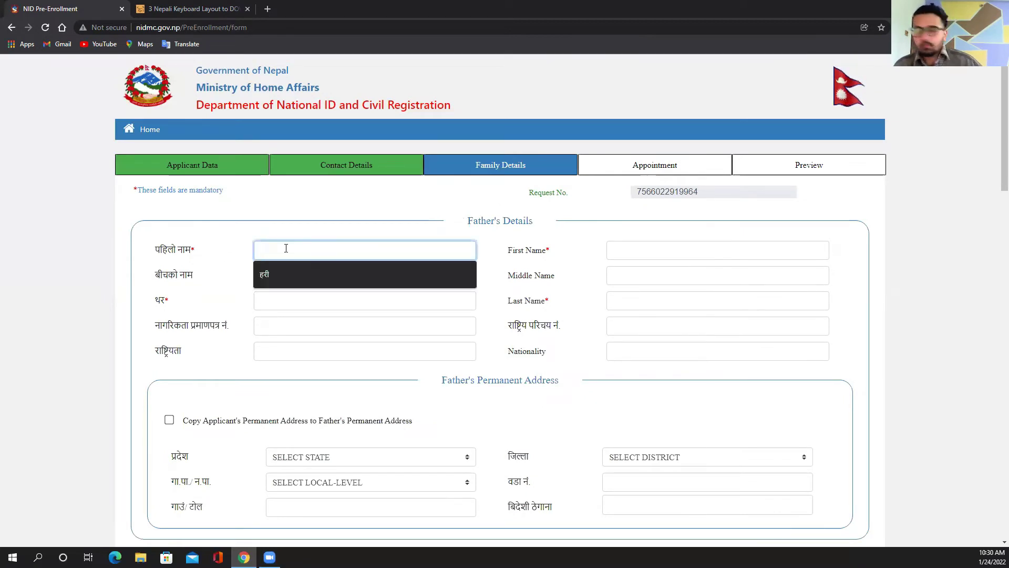
left_click(310, 266)
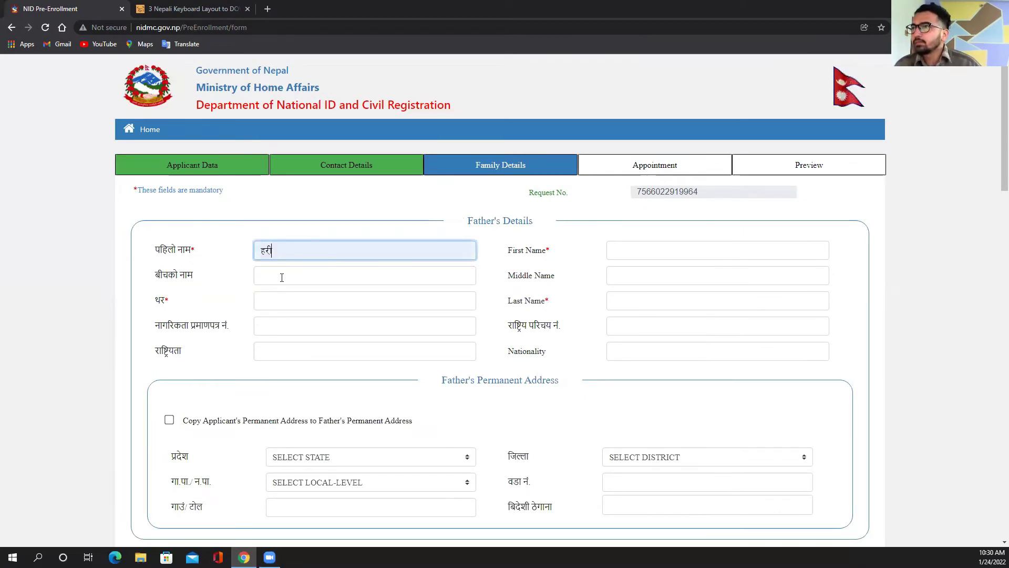
left_click(276, 279)
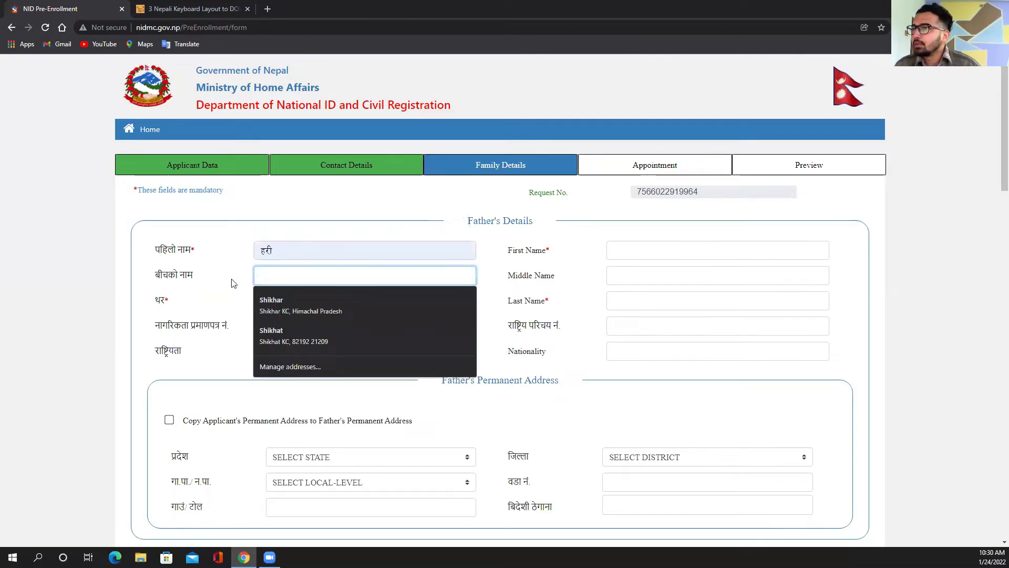
left_click(300, 302)
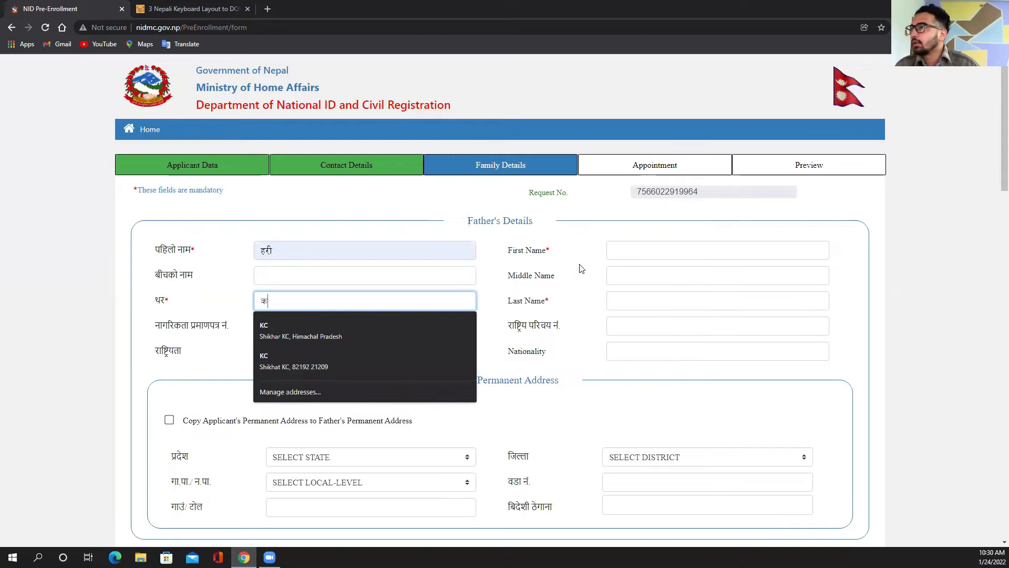
left_click(642, 251)
left_click(645, 273)
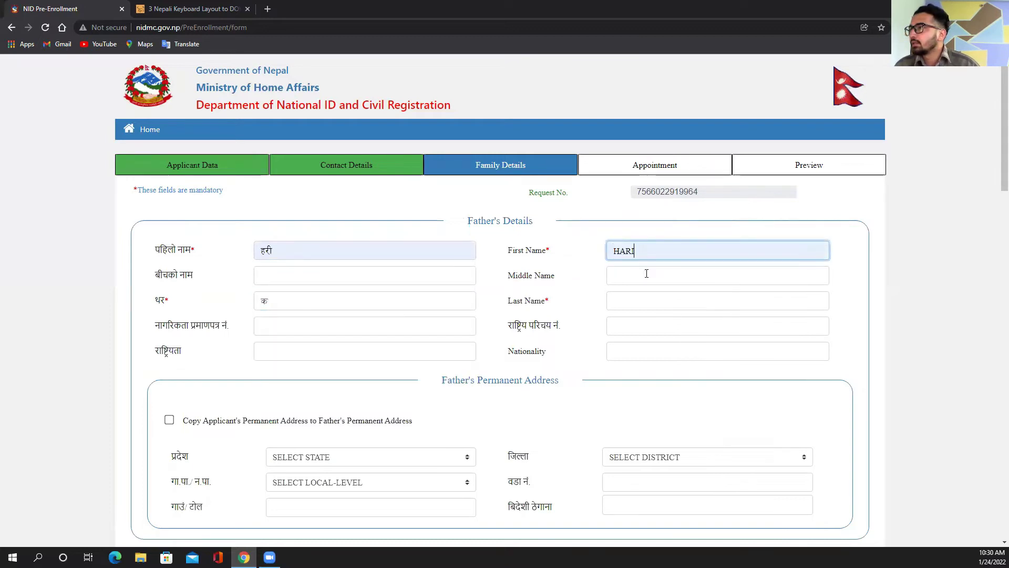
left_click(647, 274)
left_click(651, 307)
left_click(639, 302)
type("KC")
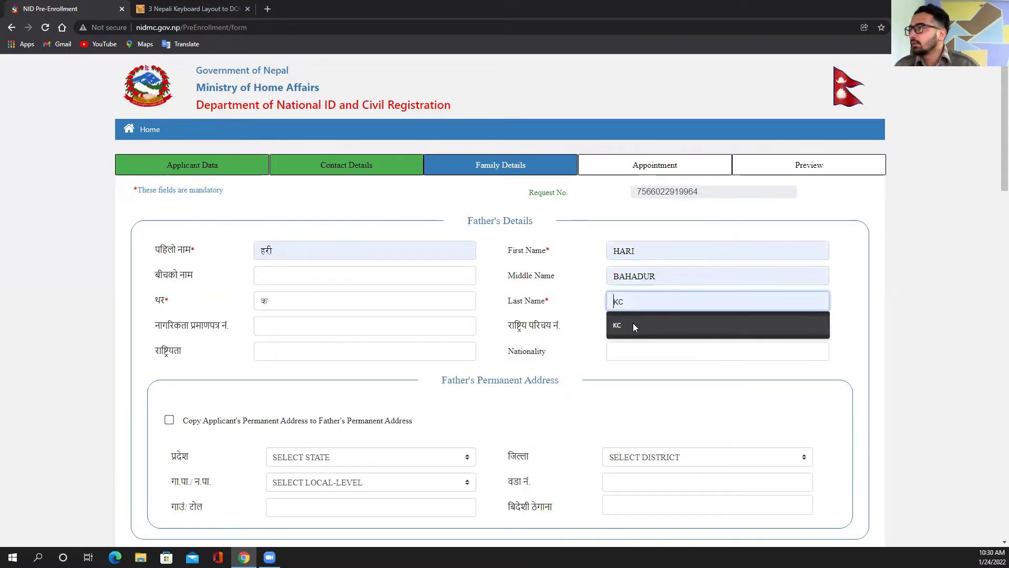
scroll(409, 319, "down", 2)
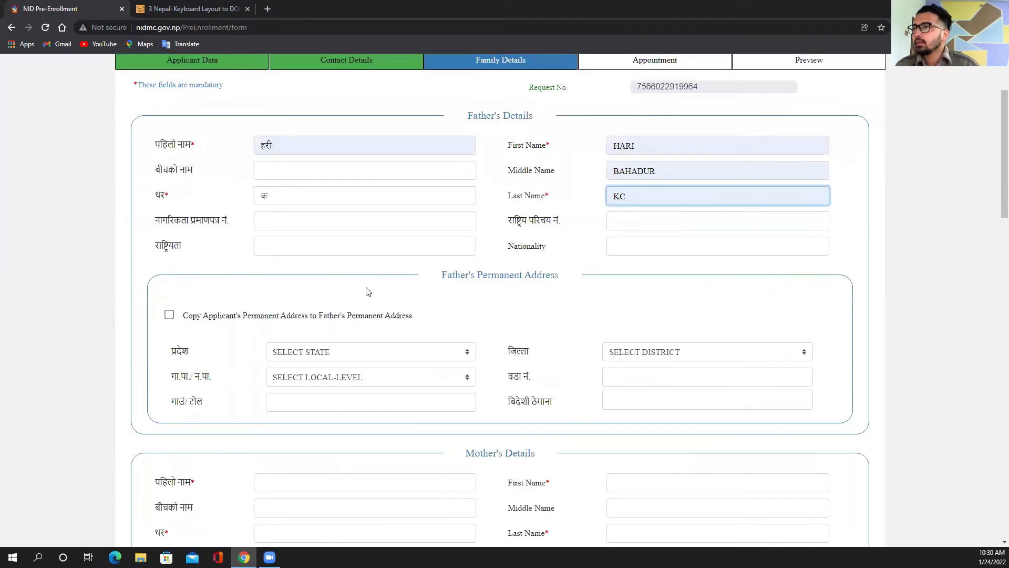
scroll(338, 266, "down", 4)
- Fill the mother's Nepali and English first and last names from the autofill suggestions
left_click(289, 270)
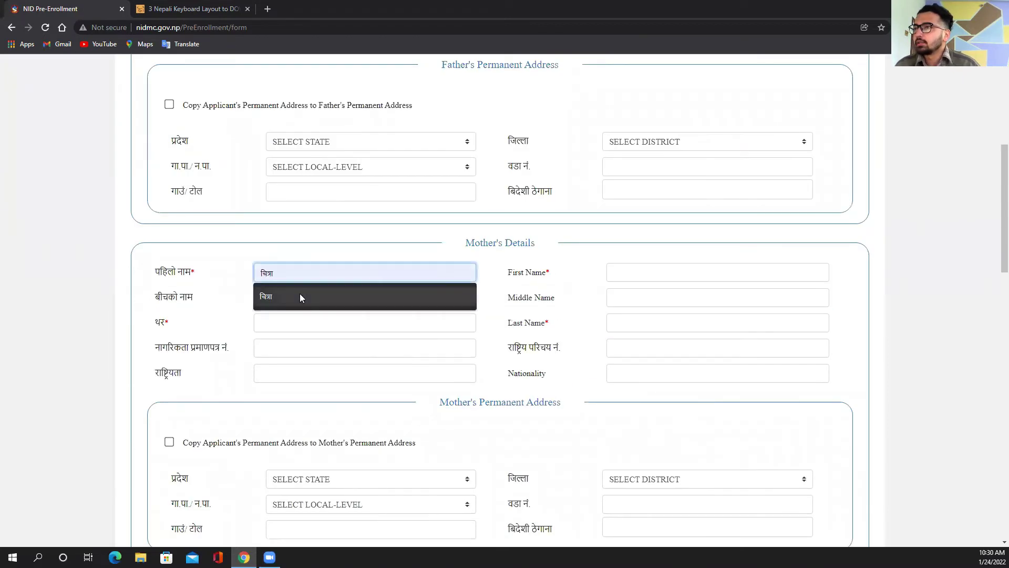
left_click(299, 293)
left_click(302, 319)
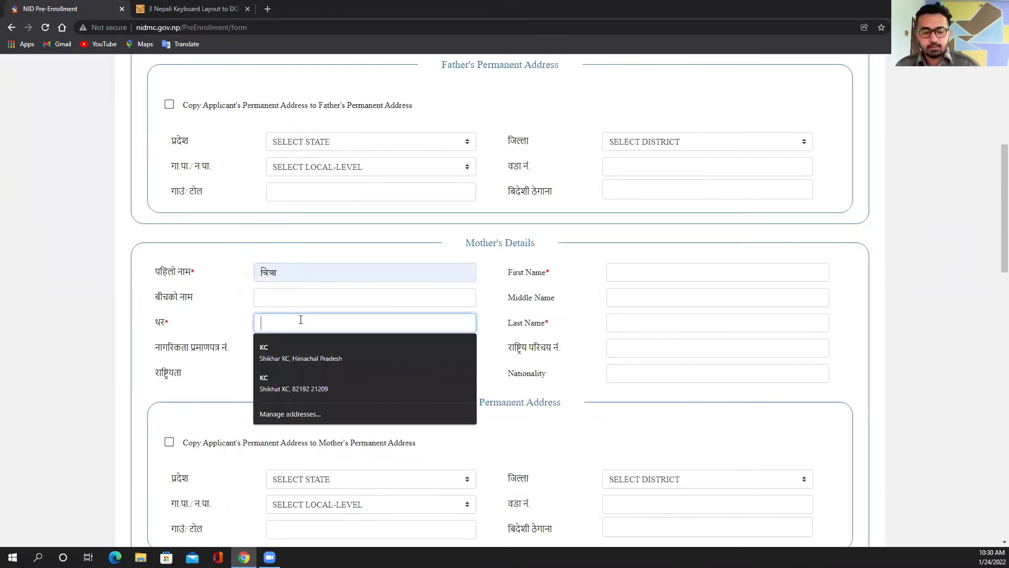
left_click(635, 273)
left_click(649, 294)
left_click(651, 324)
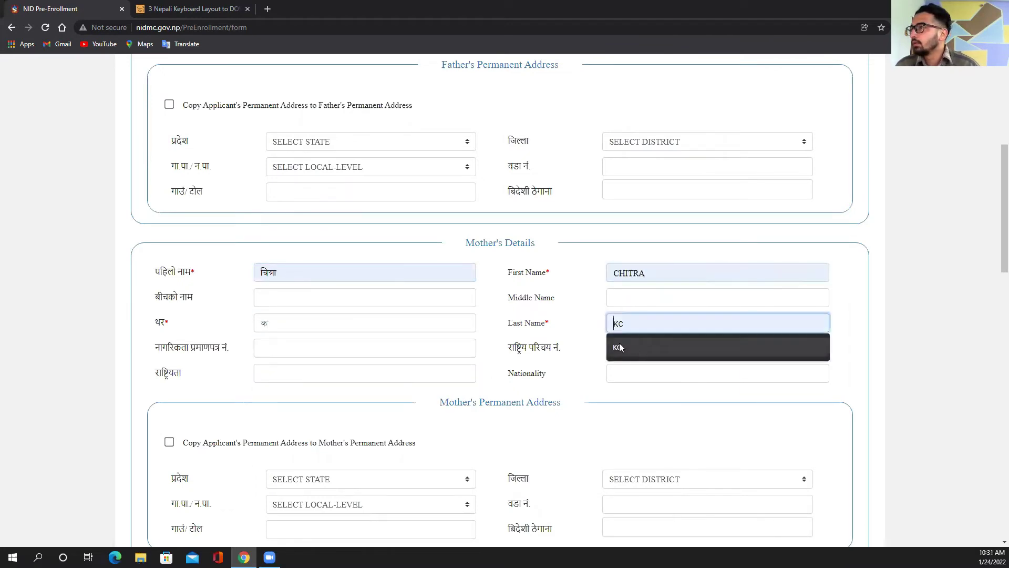
left_click(620, 343)
scroll(498, 304, "down", 2)
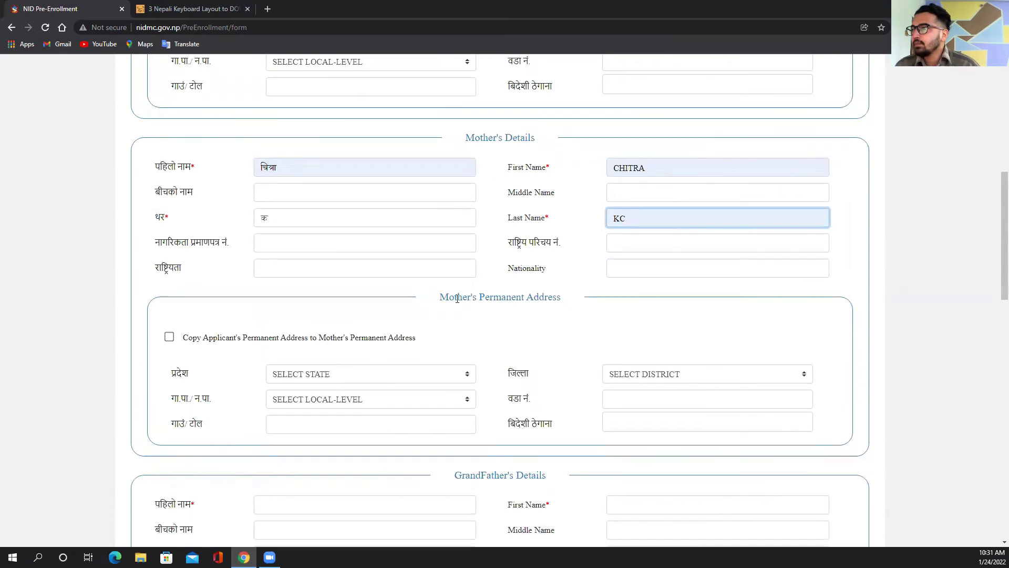
scroll(463, 294, "down", 4)
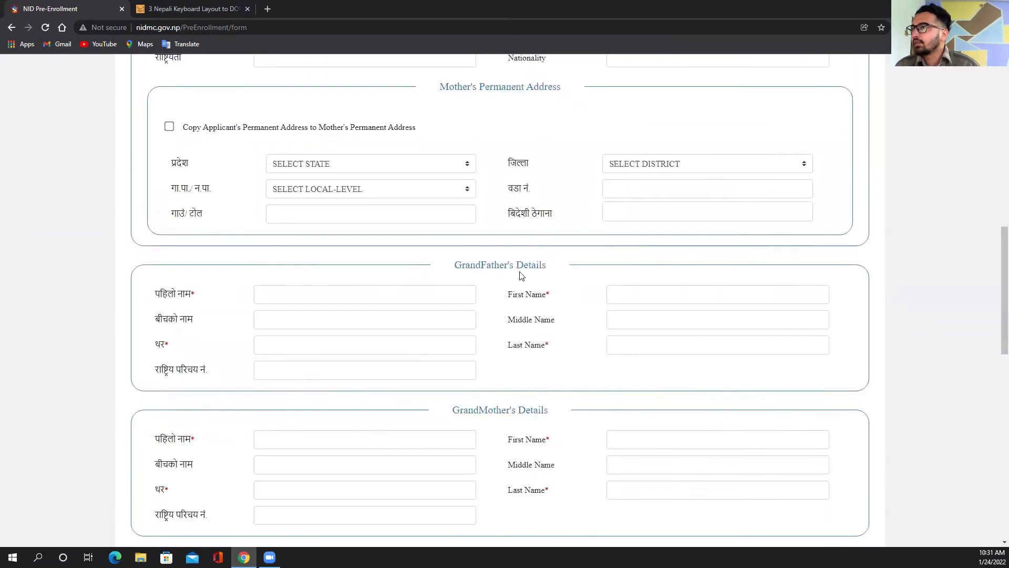
- Enter the grandfather's names, with Nepali surname 'क' and English last name 'KC'
left_click(272, 296)
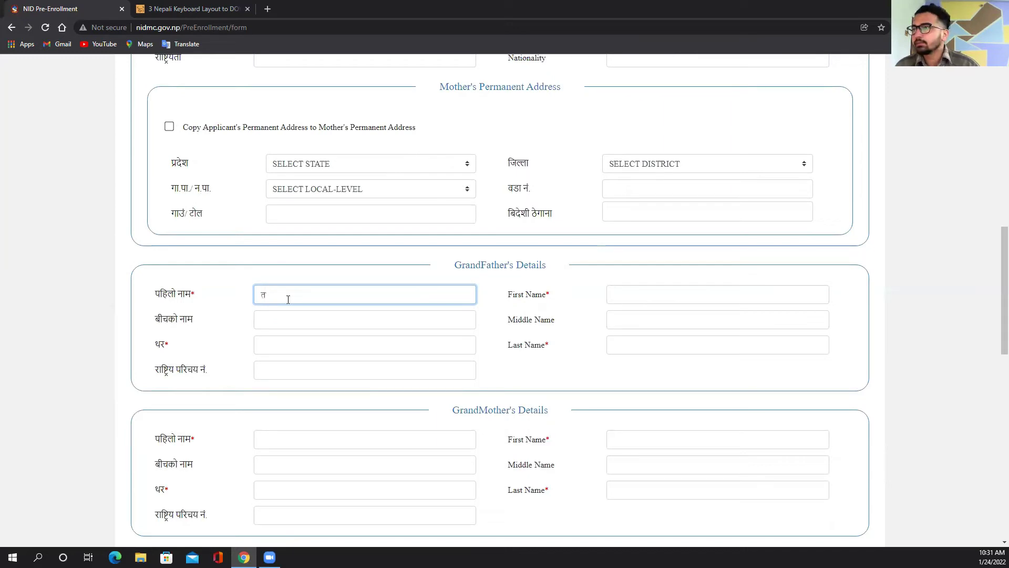
left_click(277, 341)
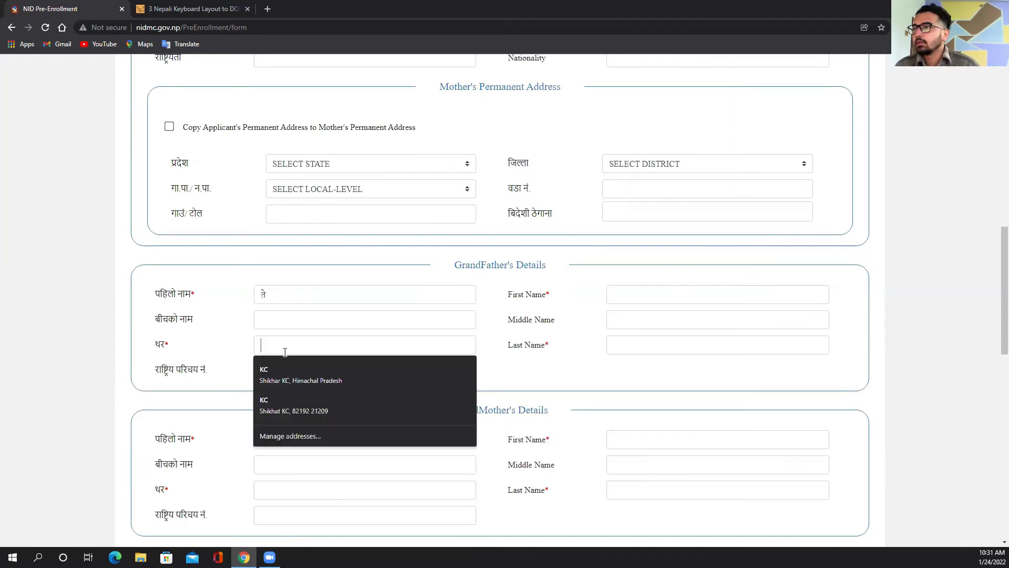
type("क")
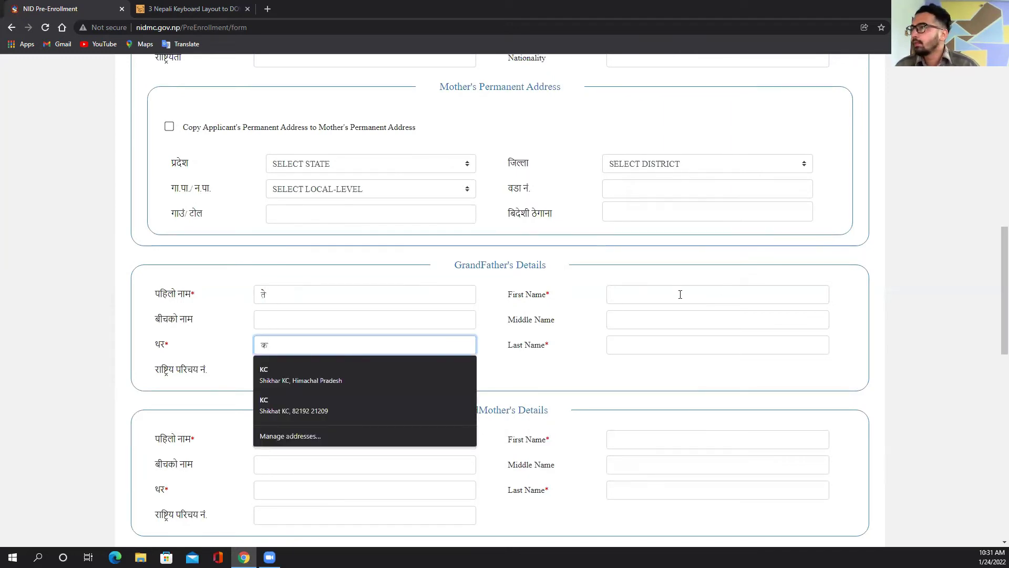
left_click(680, 294)
left_click(660, 314)
left_click(631, 347)
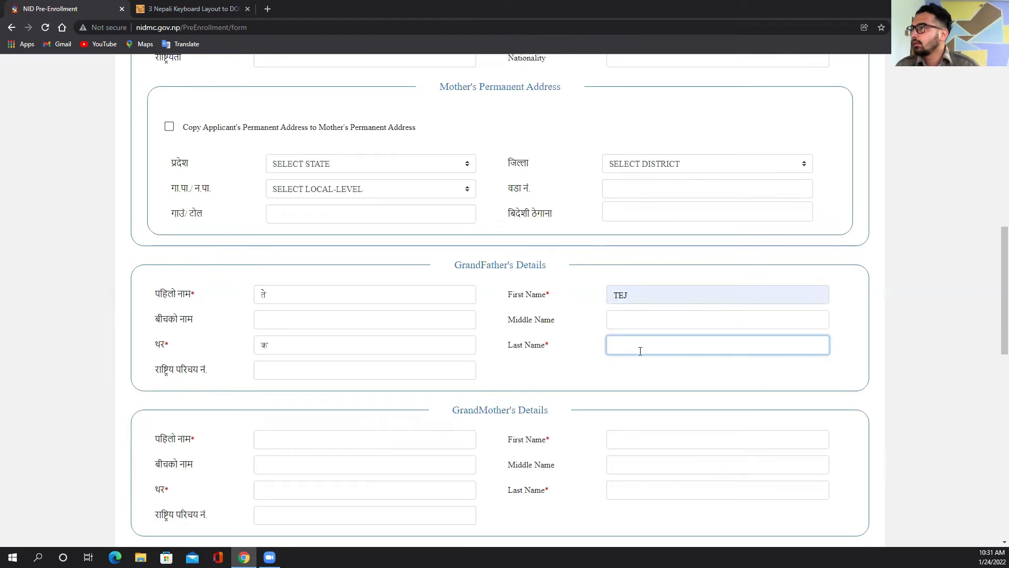
type("K")
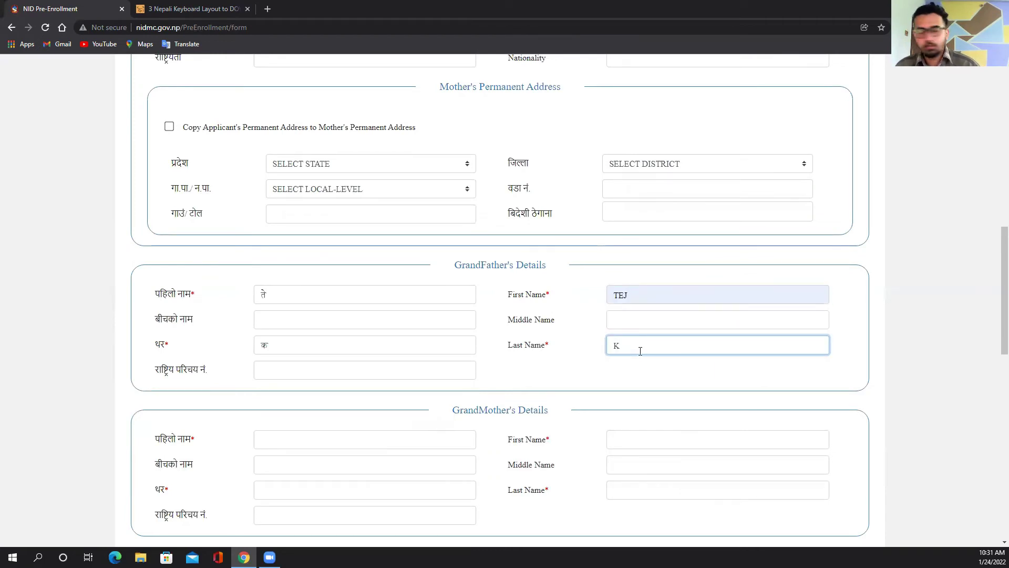
type("C")
- Fill the grandmother's Nepali and English first names from suggestions, then her surnames
scroll(514, 282, "down", 4)
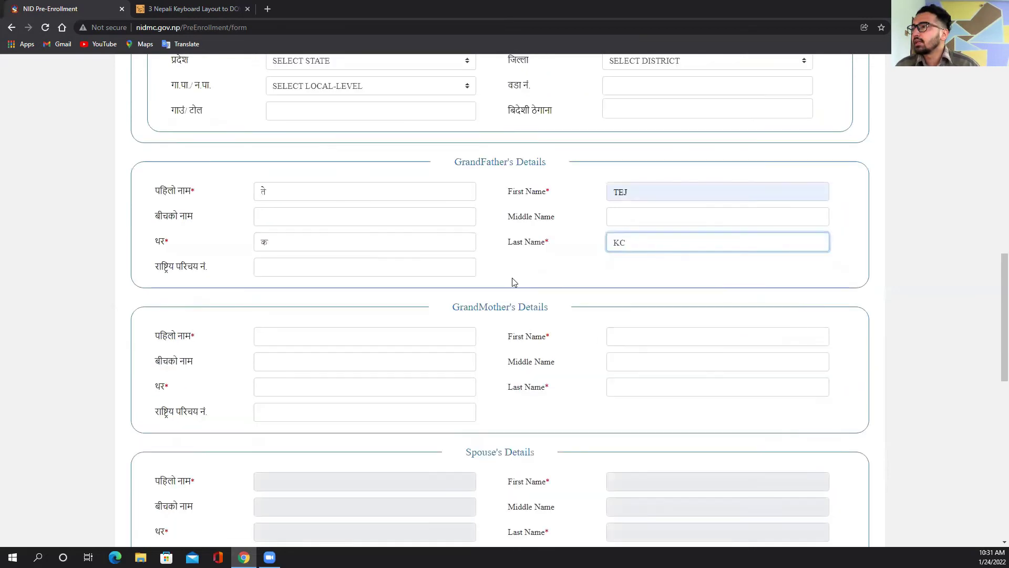
left_click(322, 227)
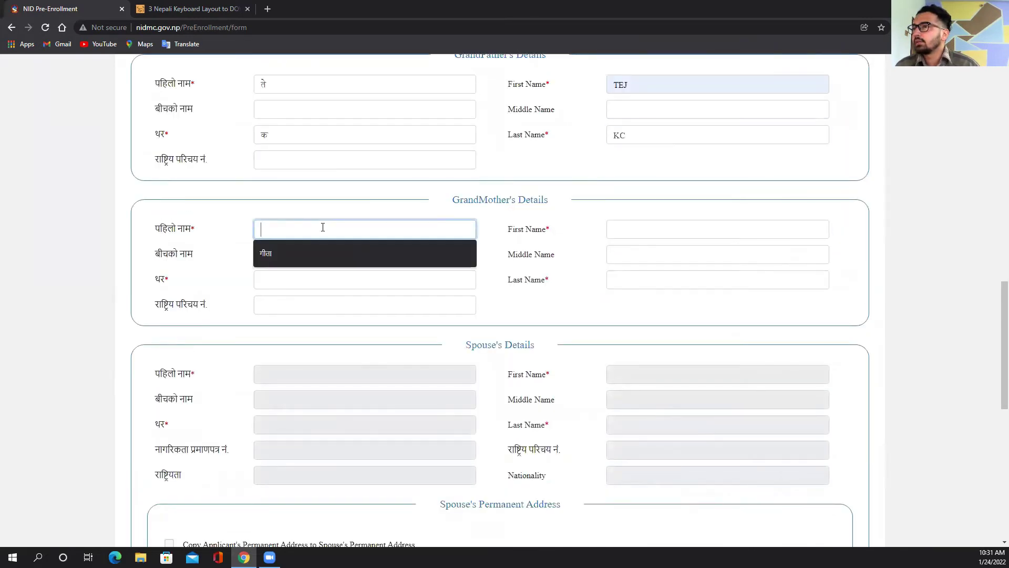
left_click(313, 255)
left_click(320, 279)
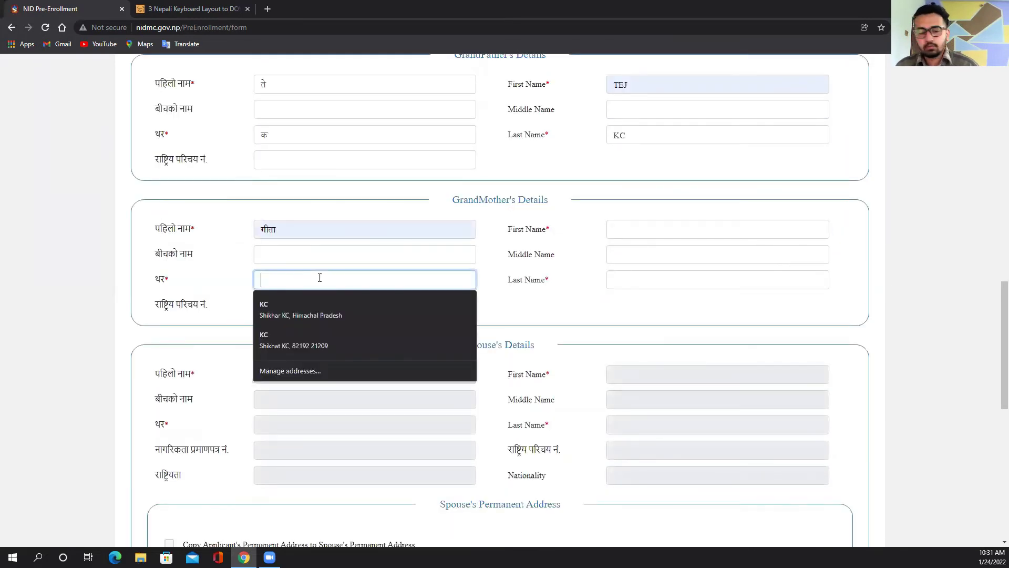
left_click(665, 233)
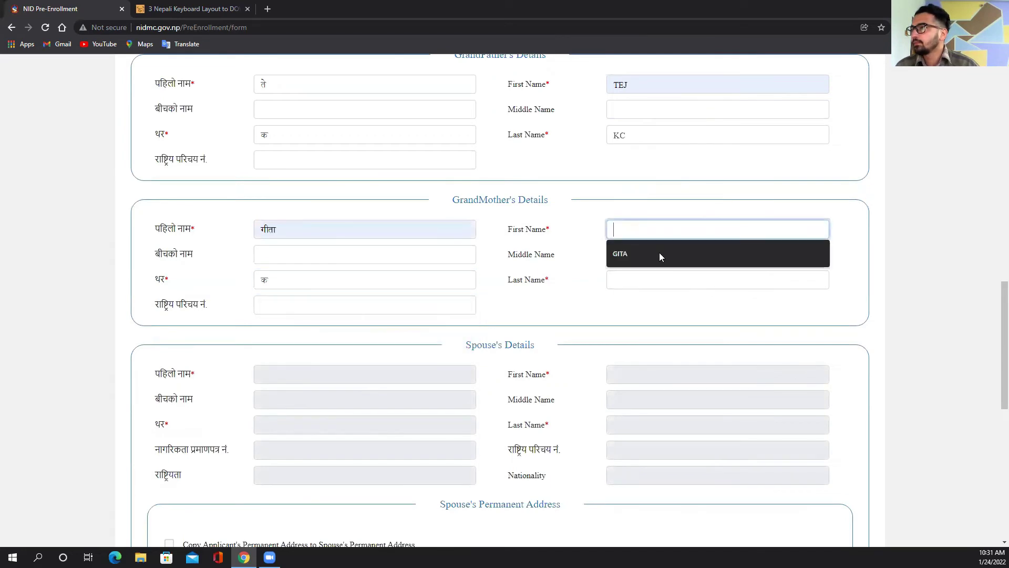
left_click(657, 257)
left_click(653, 284)
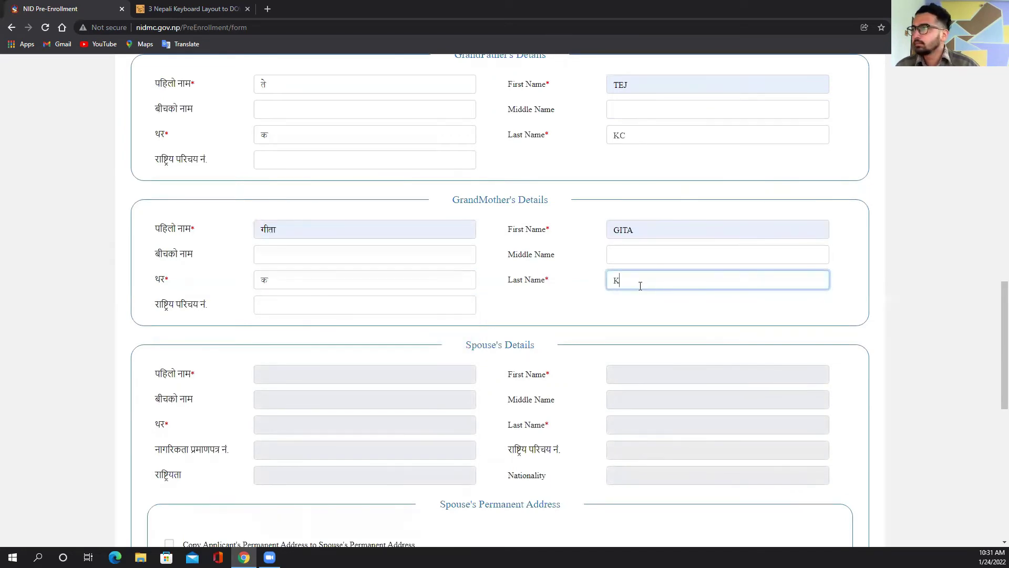
- Scroll to the bottom of Family Details and proceed to the Appointment step
scroll(545, 289, "down", 2)
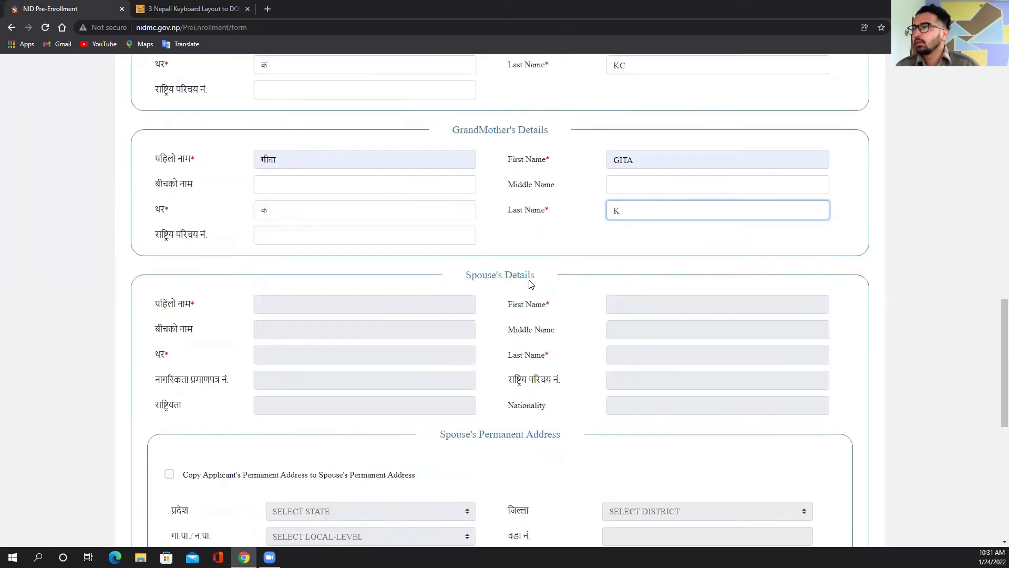
scroll(699, 419, "down", 7)
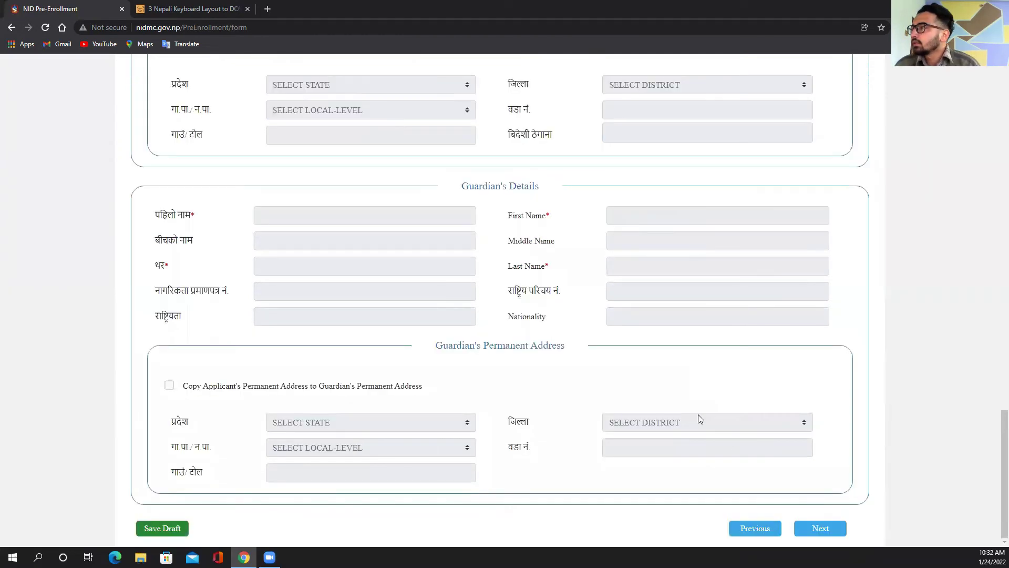
scroll(671, 403, "up", 5)
scroll(688, 406, "up", 6)
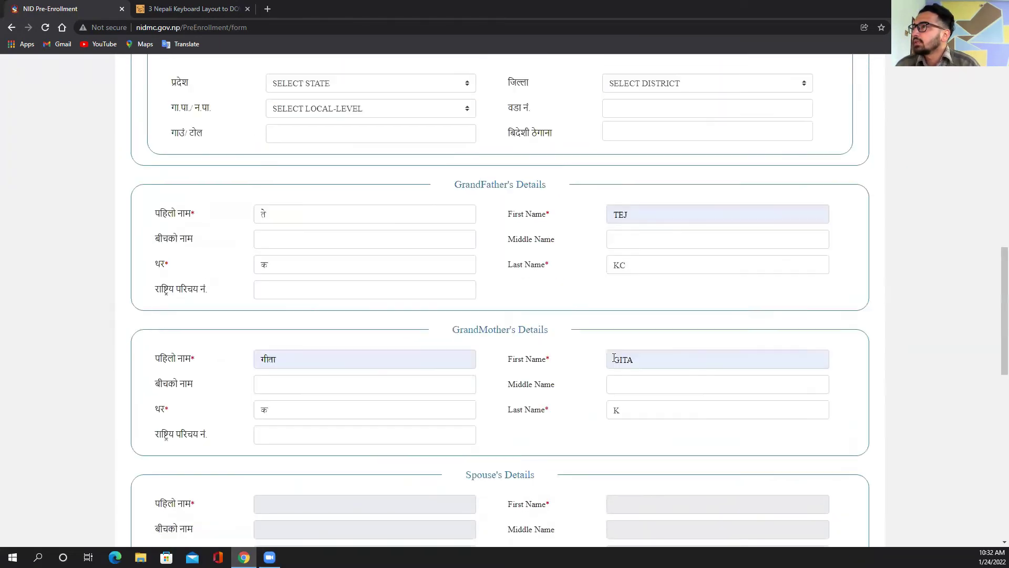
scroll(648, 373, "down", 11)
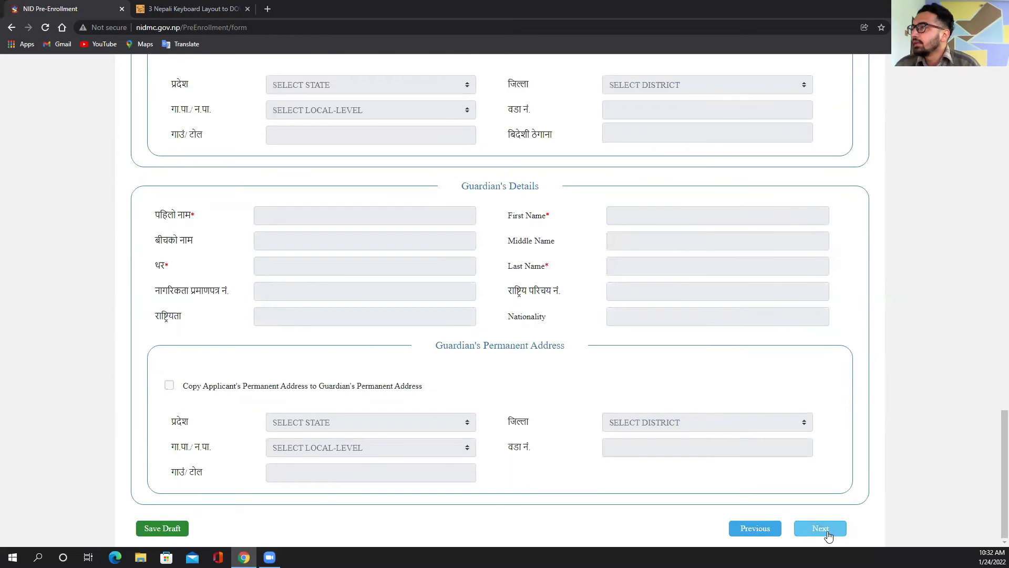
left_click(829, 534)
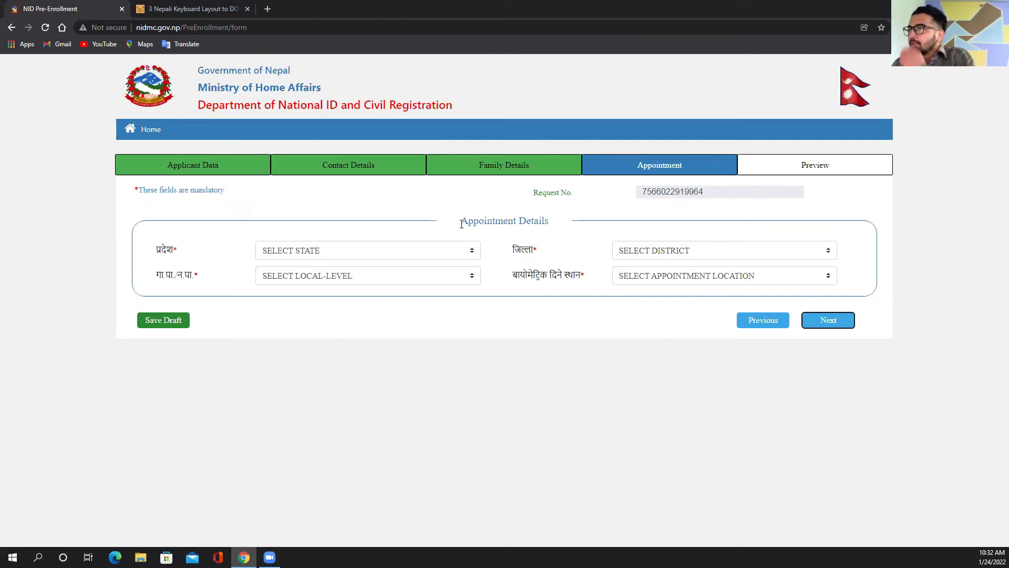
- Choose State No. 5 as the province and Dang as the district
left_click_drag(545, 234, 551, 227)
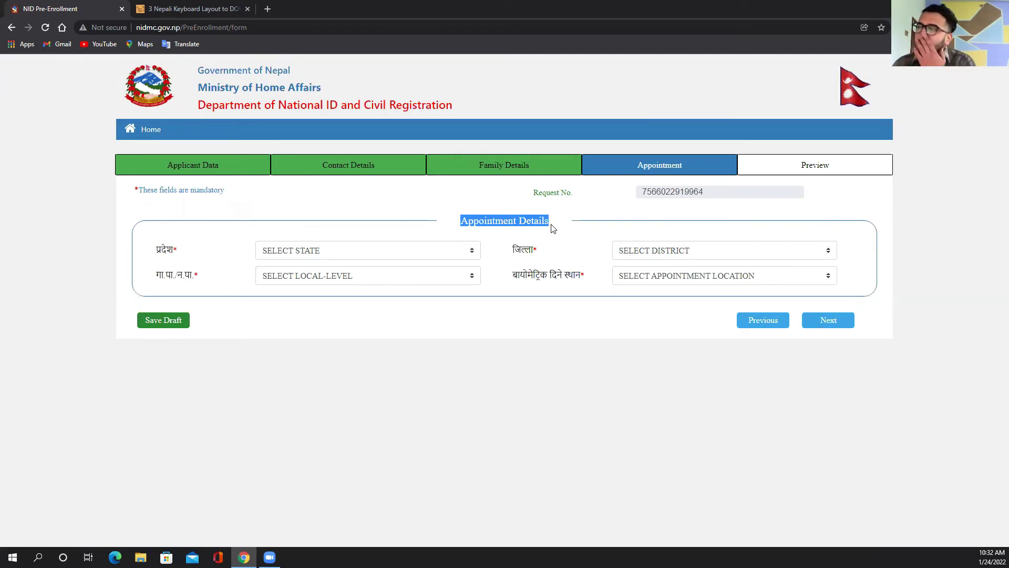
left_click(460, 232)
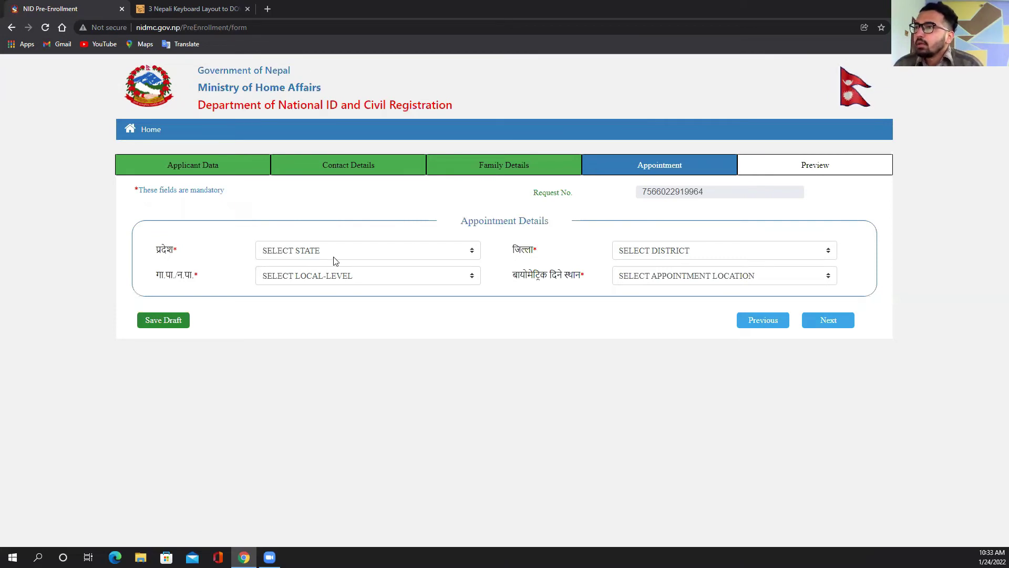
left_click(303, 255)
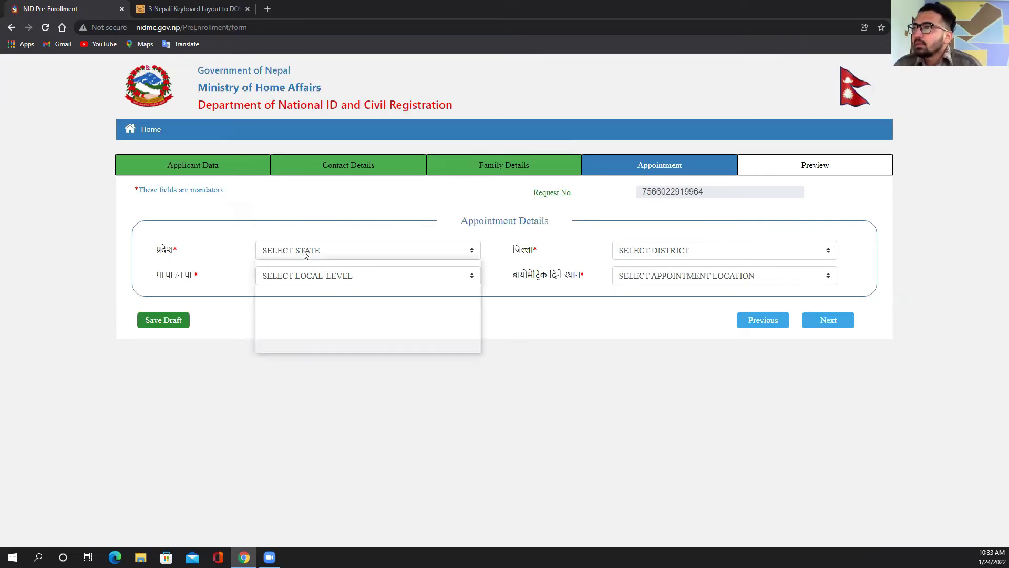
left_click(331, 321)
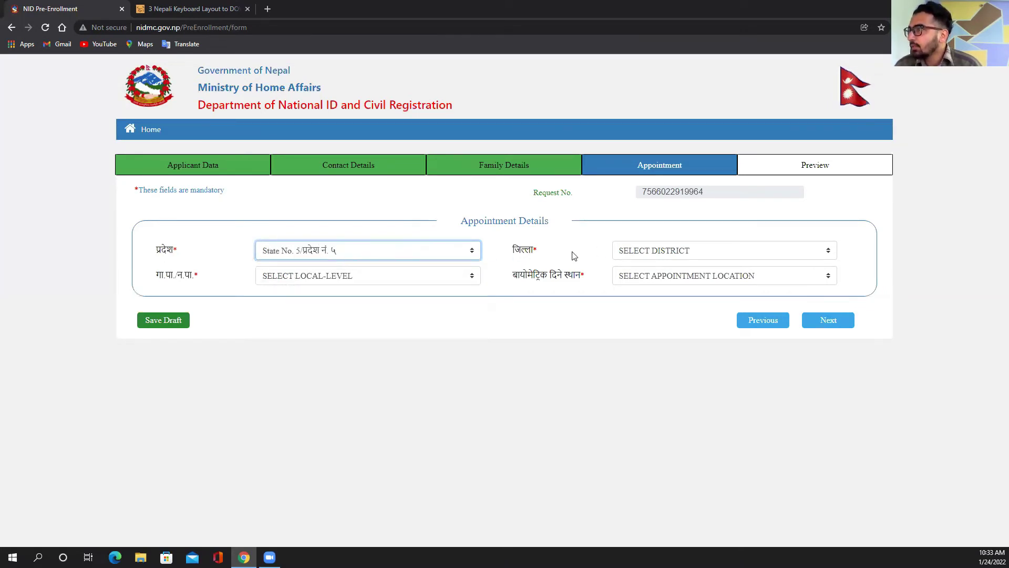
left_click(686, 252)
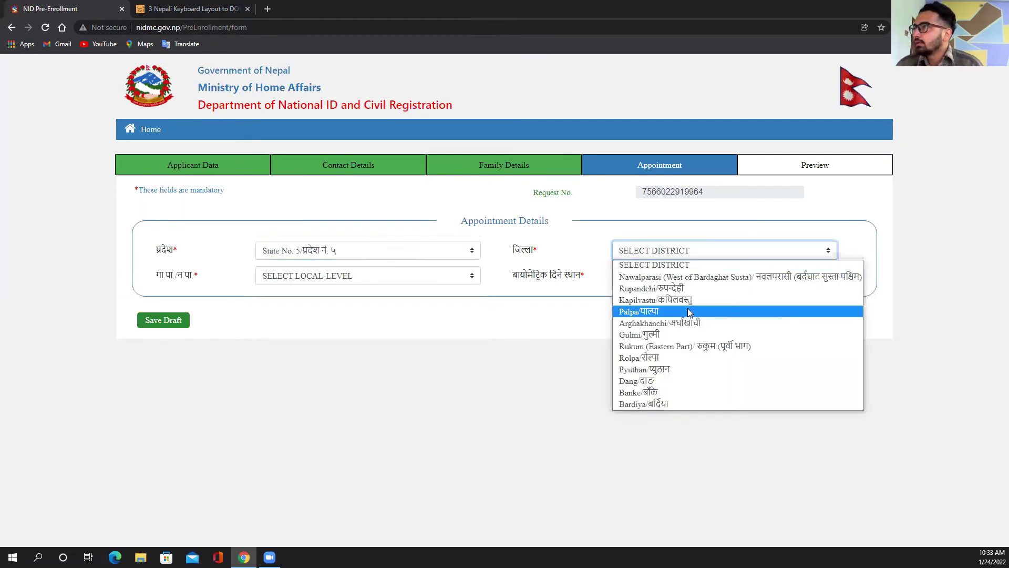
left_click(642, 381)
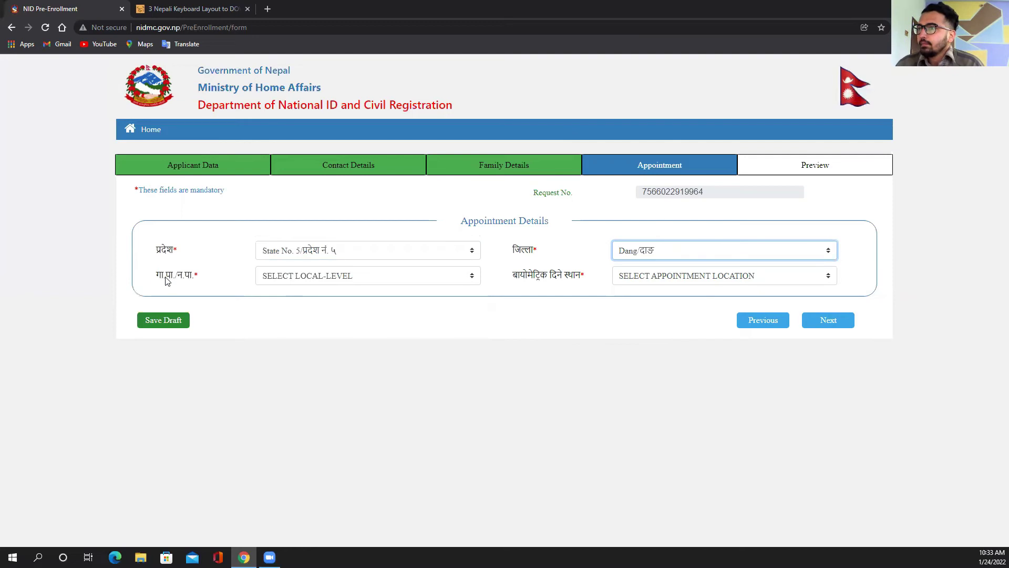
- Choose Tulsipur Sub Metropolitan City as local level and ward ८
left_click_drag(156, 278, 177, 279)
left_click(194, 284)
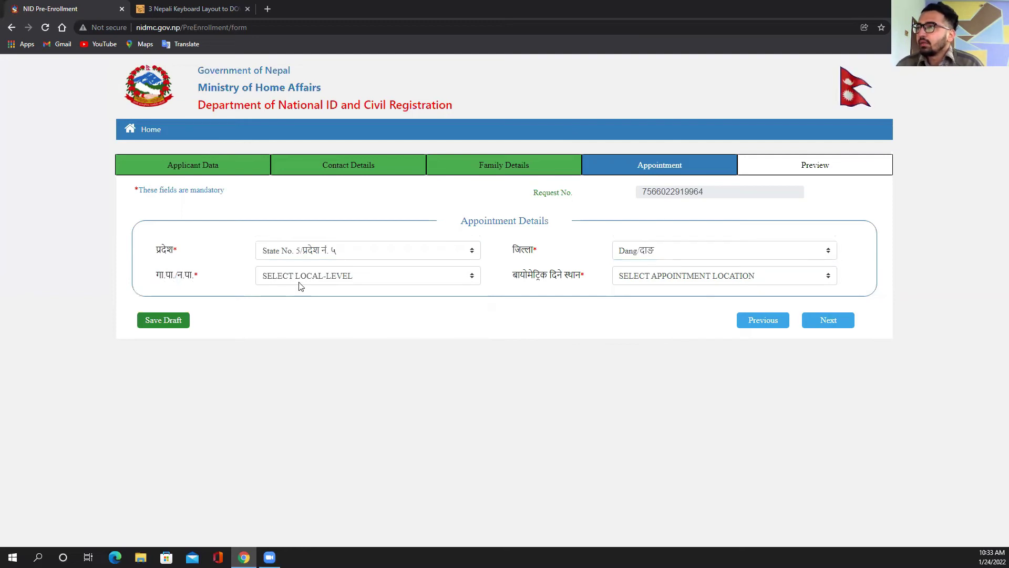
left_click(356, 279)
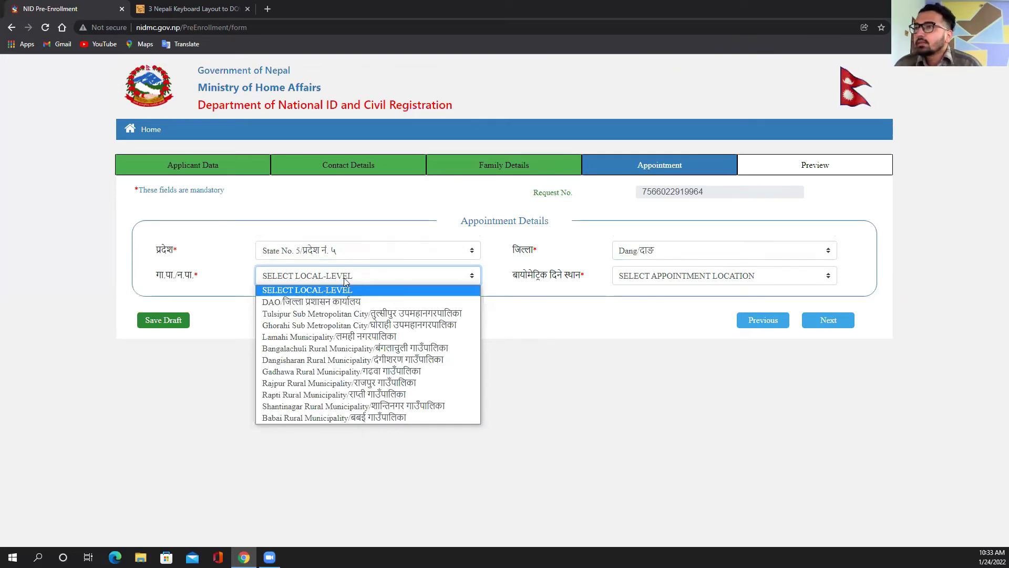
left_click(341, 315)
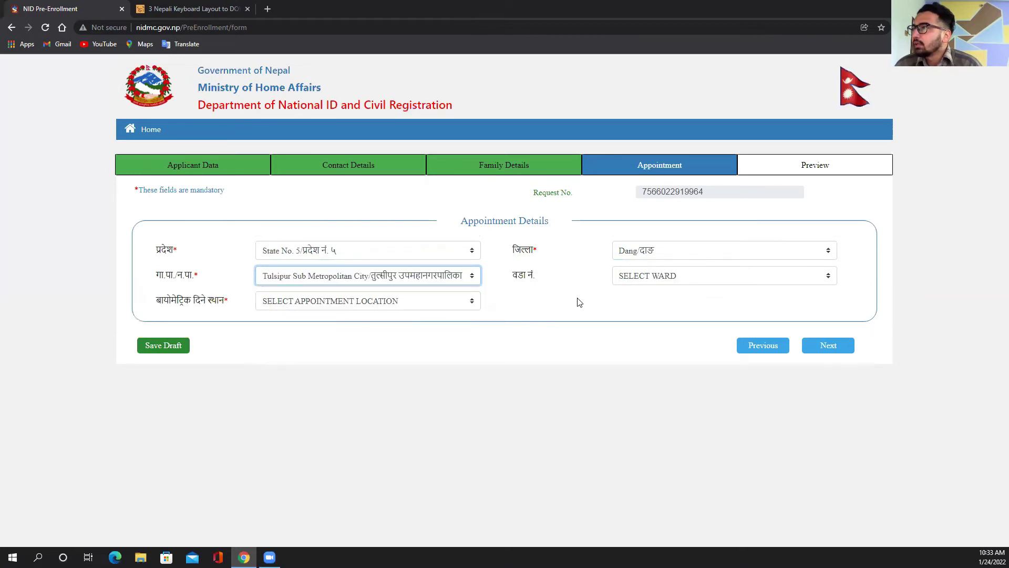
left_click(675, 280)
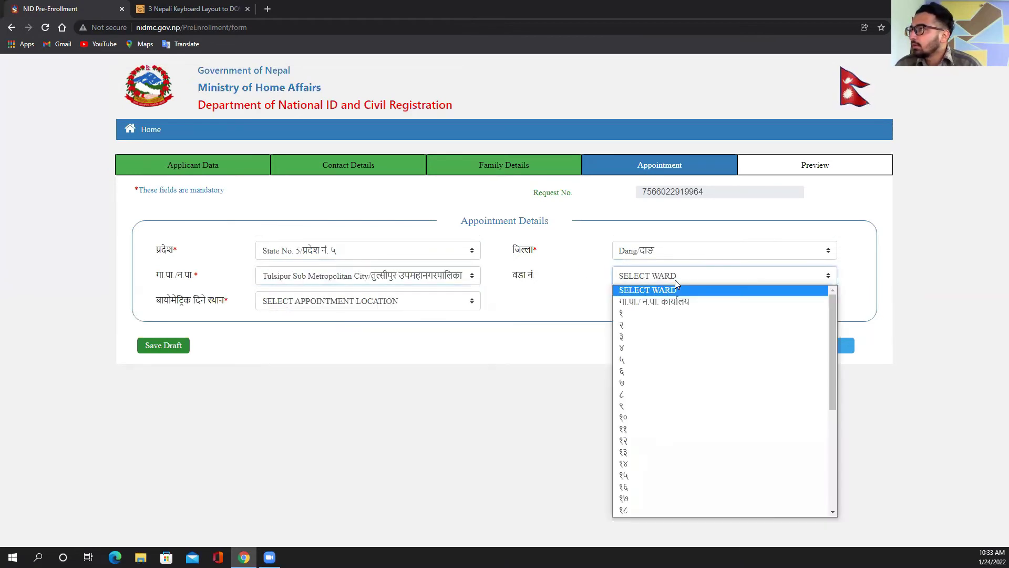
left_click(638, 394)
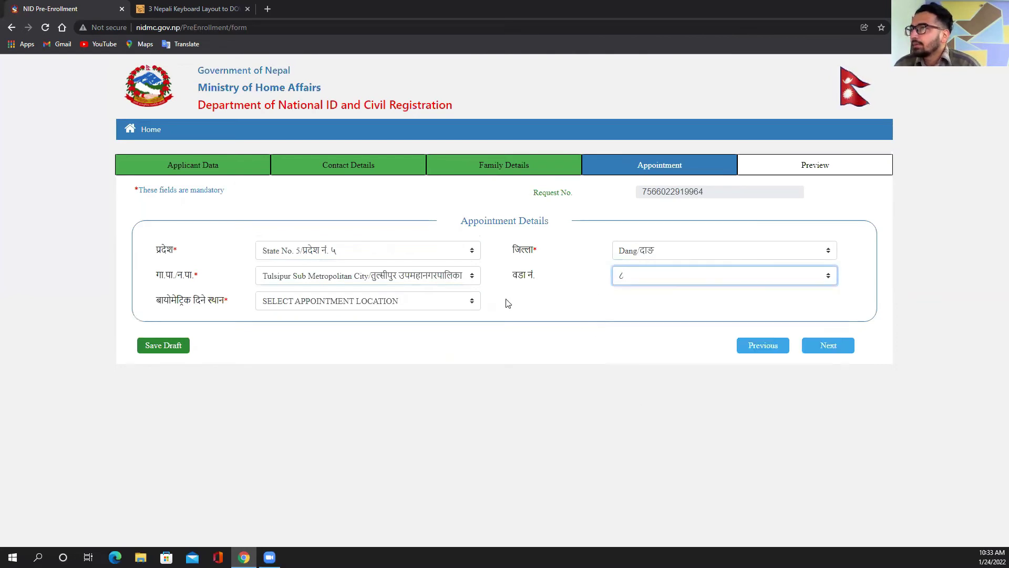
left_click(378, 308)
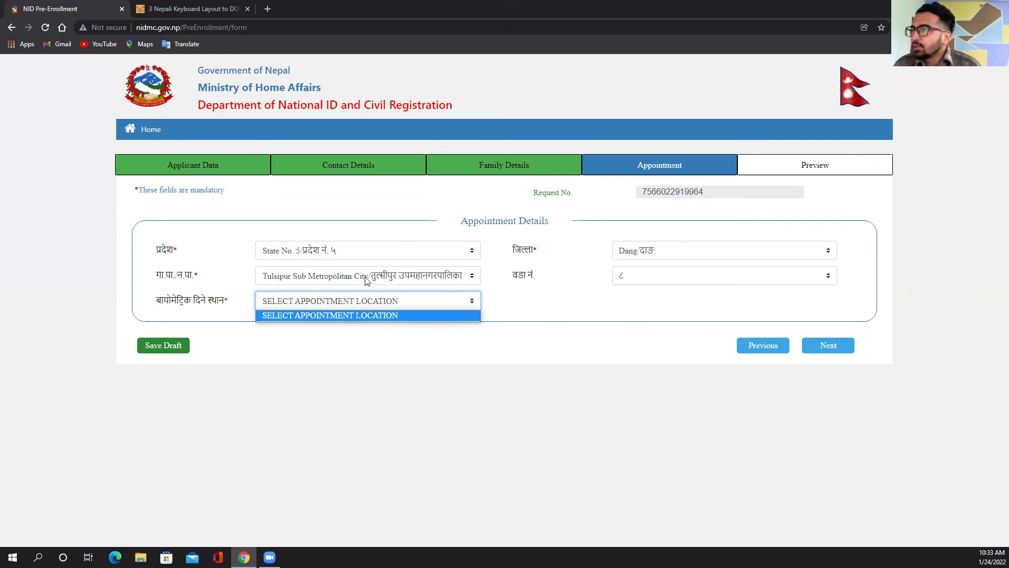
- Set the appointment local level (गा.पा./न.पा.) to DAO
left_click(366, 276)
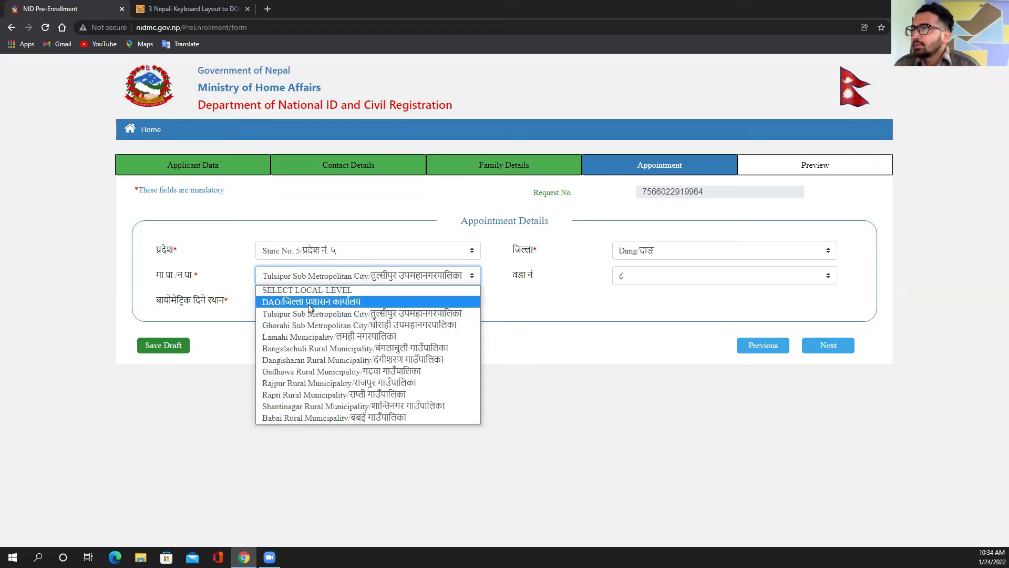
left_click(308, 304)
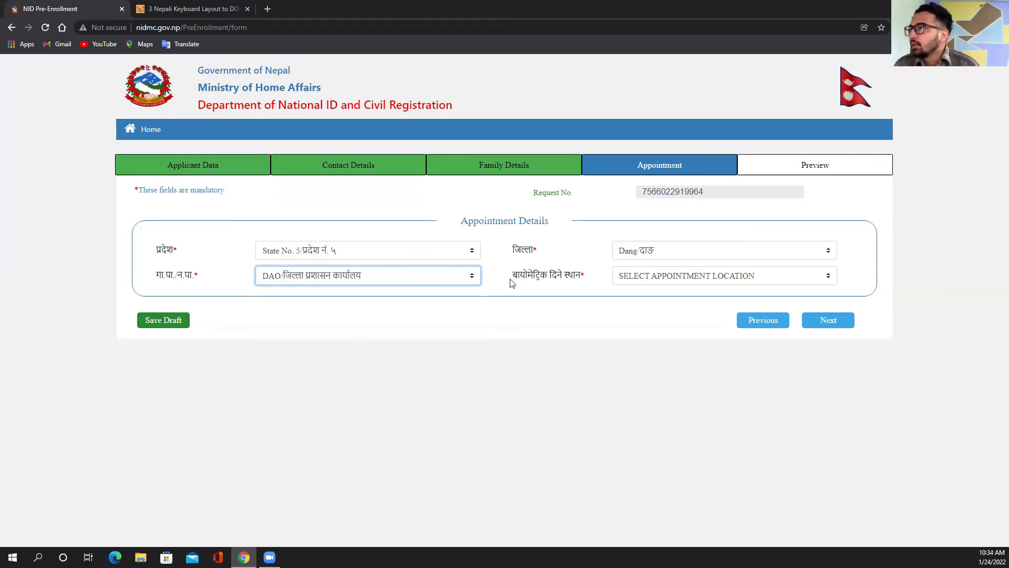
left_click_drag(510, 284, 581, 281)
left_click(588, 282)
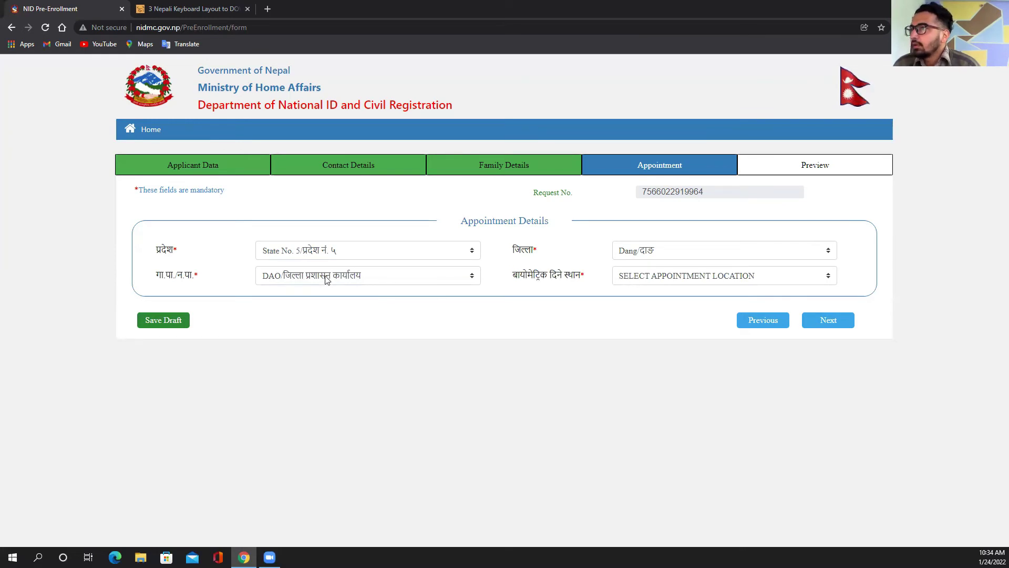
- Choose जिल्ला प्रशासन कार्यालय as the biometric location and continue to the preview
left_click(713, 279)
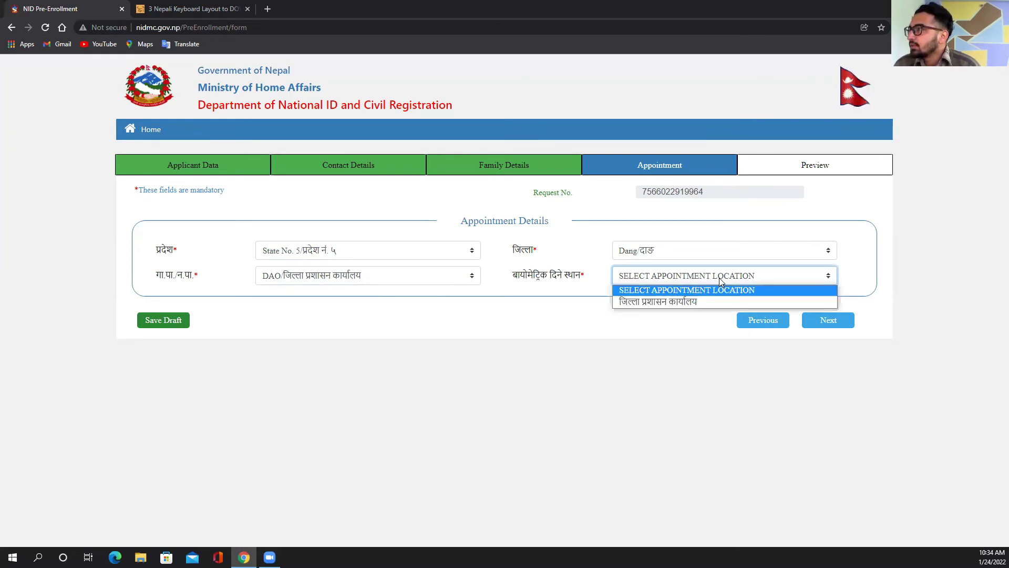
left_click(680, 302)
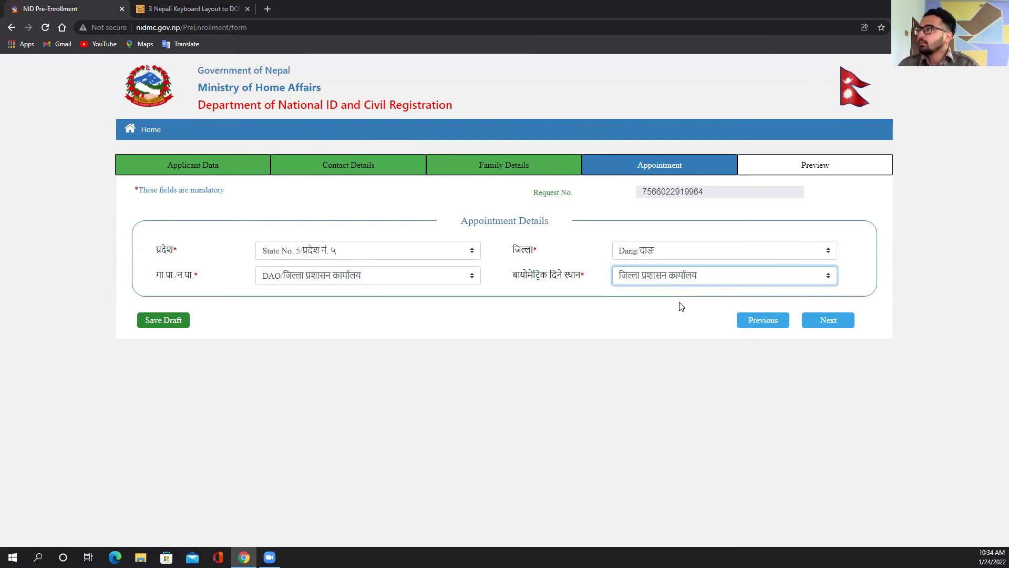
left_click(834, 326)
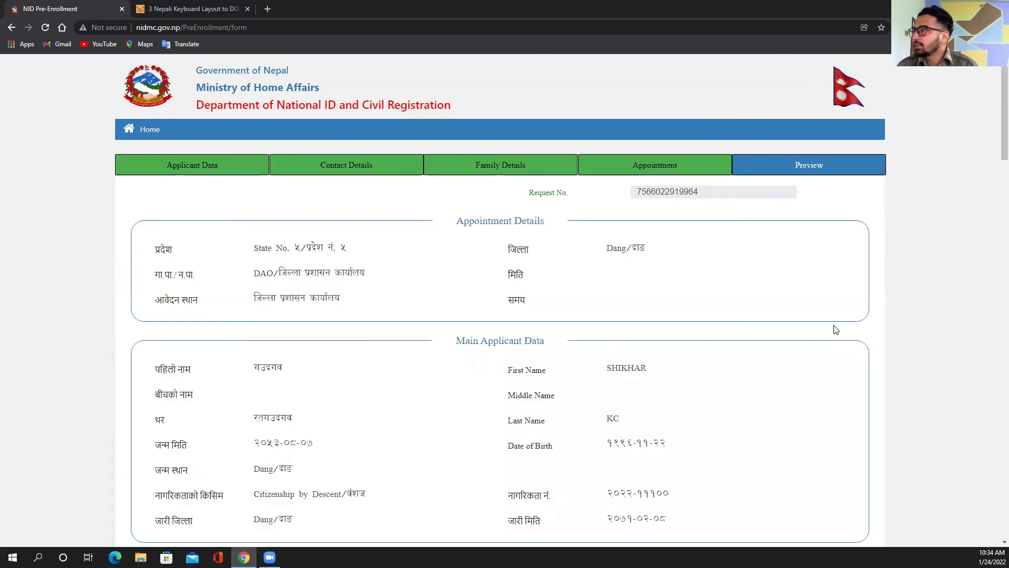
- Check the appointment details at the top of the application preview
scroll(737, 329, "down", 15)
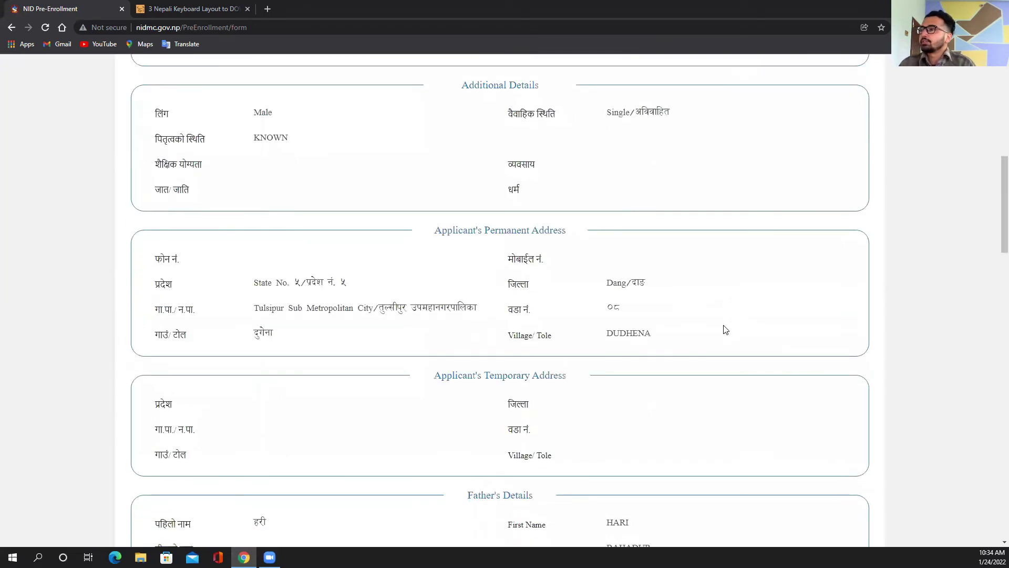
scroll(725, 330, "up", 15)
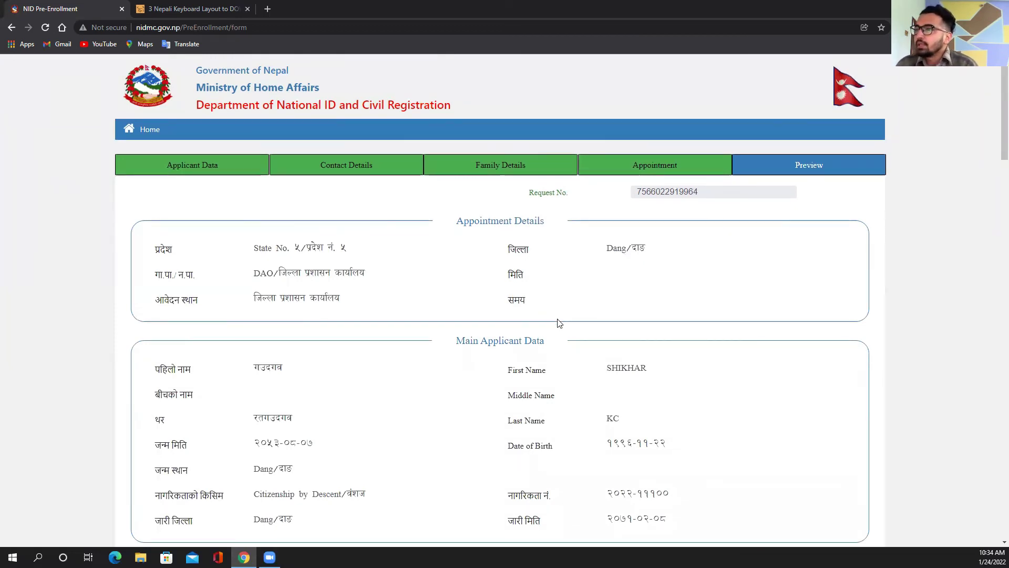
triple_click(508, 238)
left_click(484, 353)
double_click(484, 354)
left_click(484, 353)
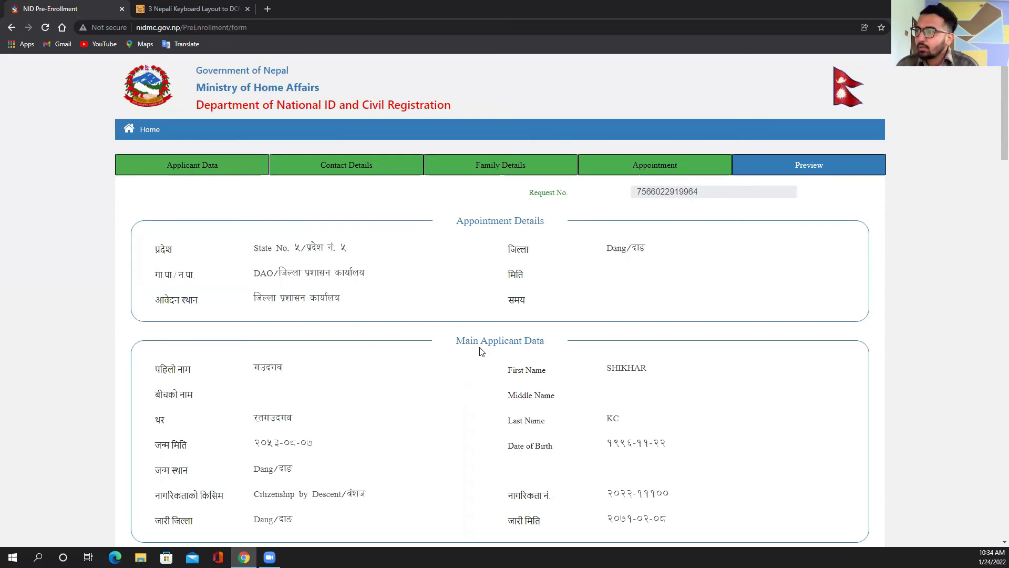
left_click_drag(476, 352, 520, 354)
- Scroll through the remaining preview sections, then return to the Home applications dashboard
scroll(521, 354, "down", 5)
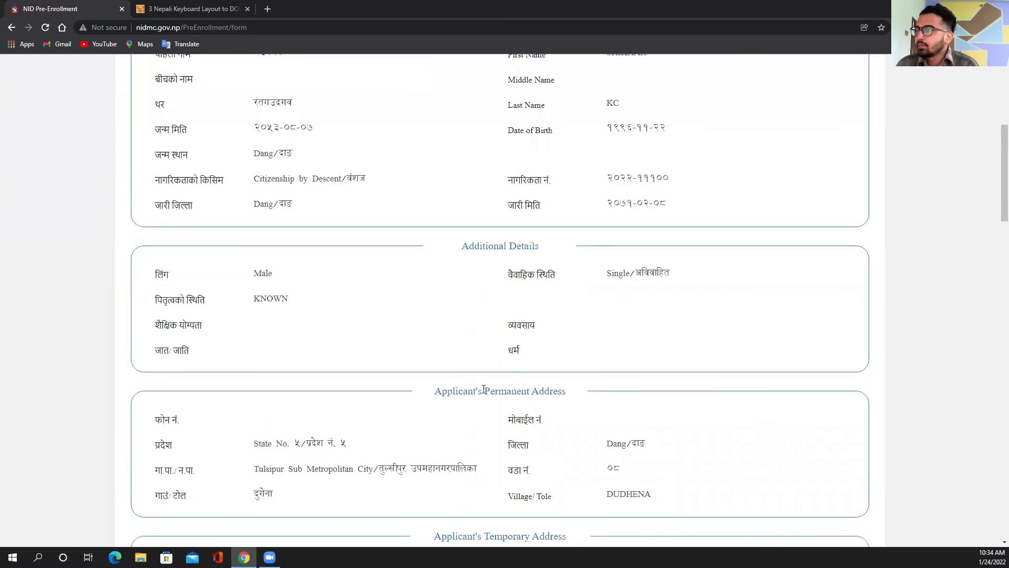
scroll(484, 394, "down", 10)
scroll(487, 396, "down", 12)
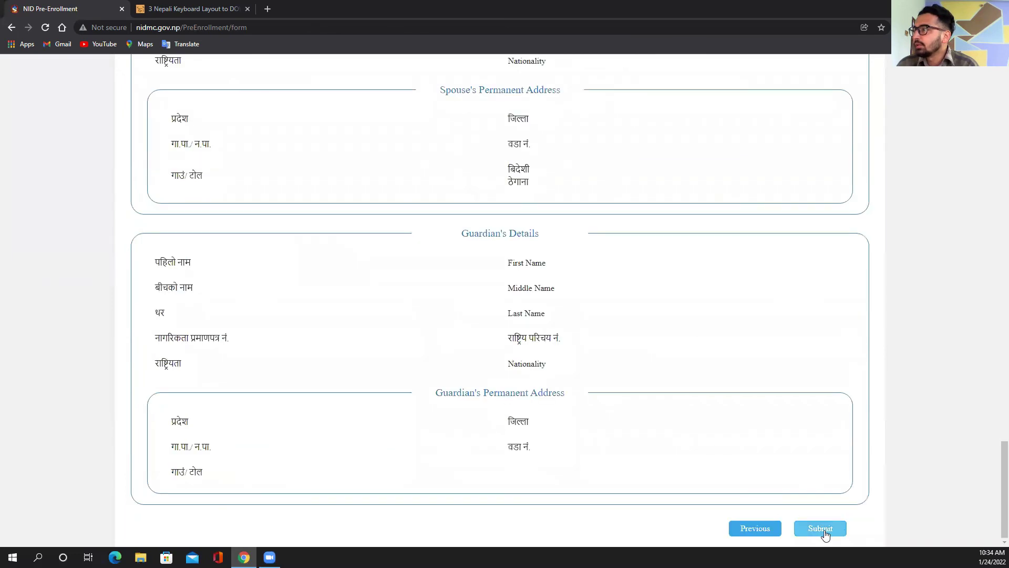
scroll(803, 447, "up", 14)
scroll(805, 446, "up", 12)
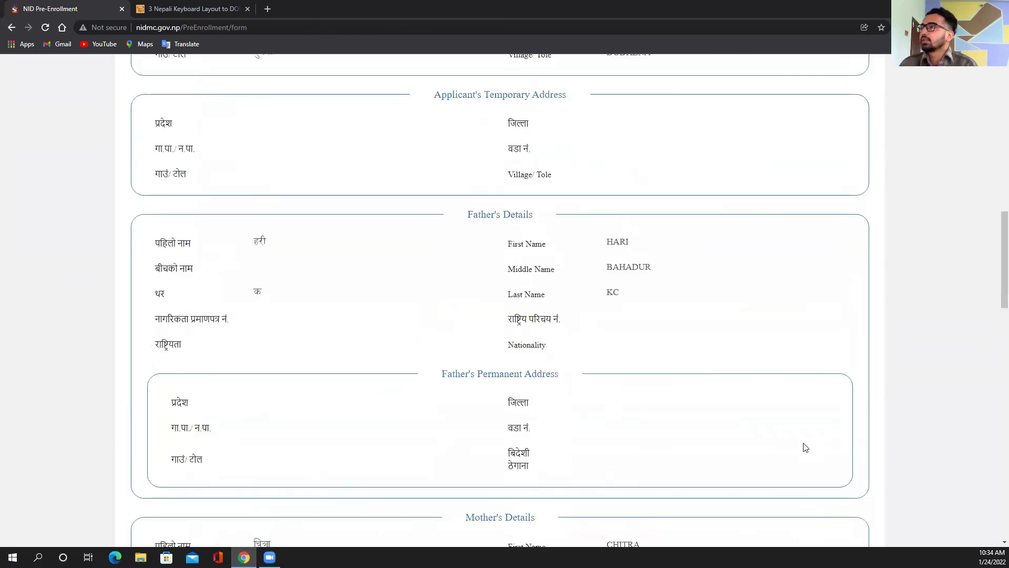
scroll(806, 447, "up", 5)
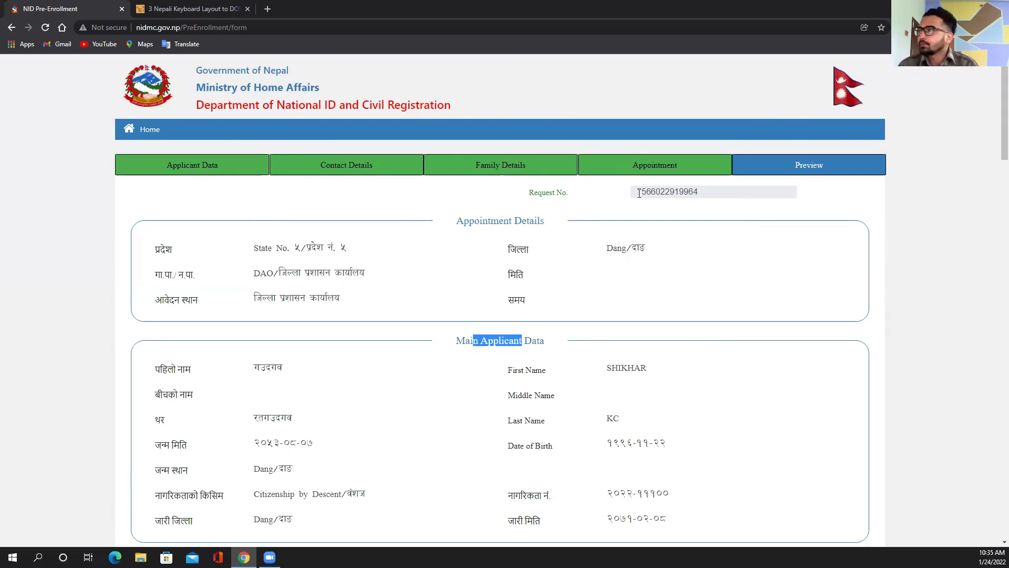
left_click(145, 132)
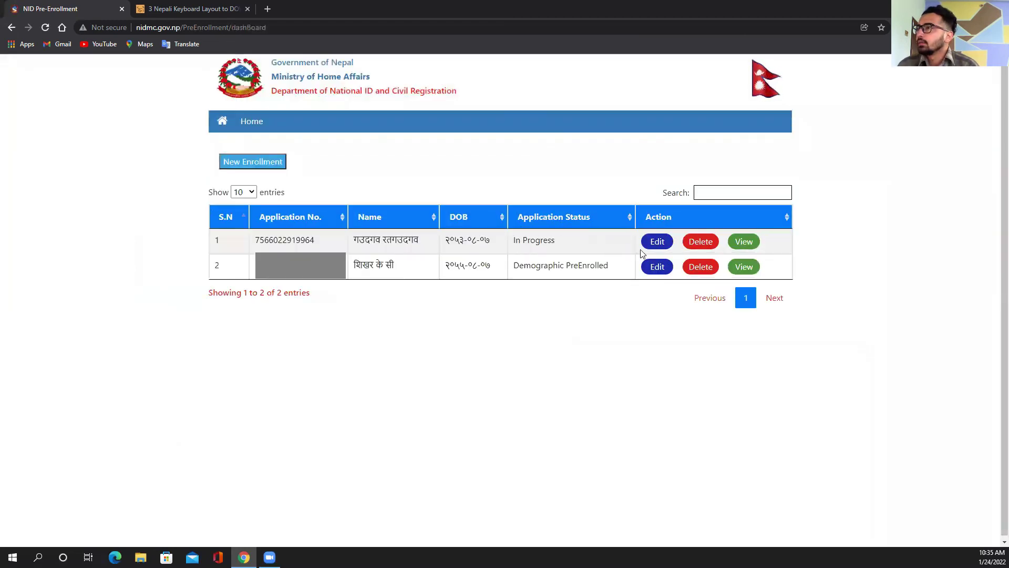
- Delete the In Progress application, confirming and dismissing the success message
left_click(700, 242)
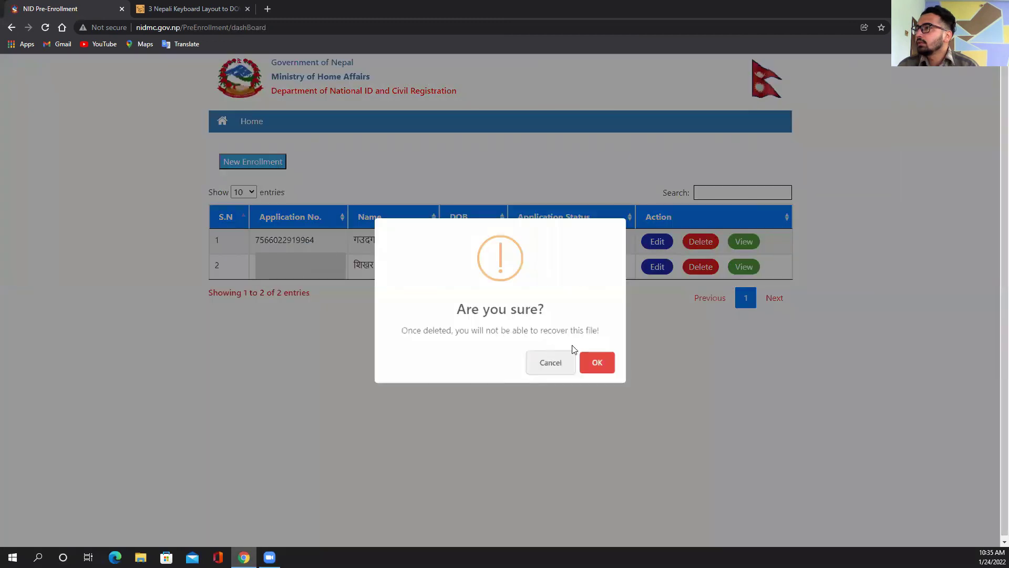
left_click(605, 363)
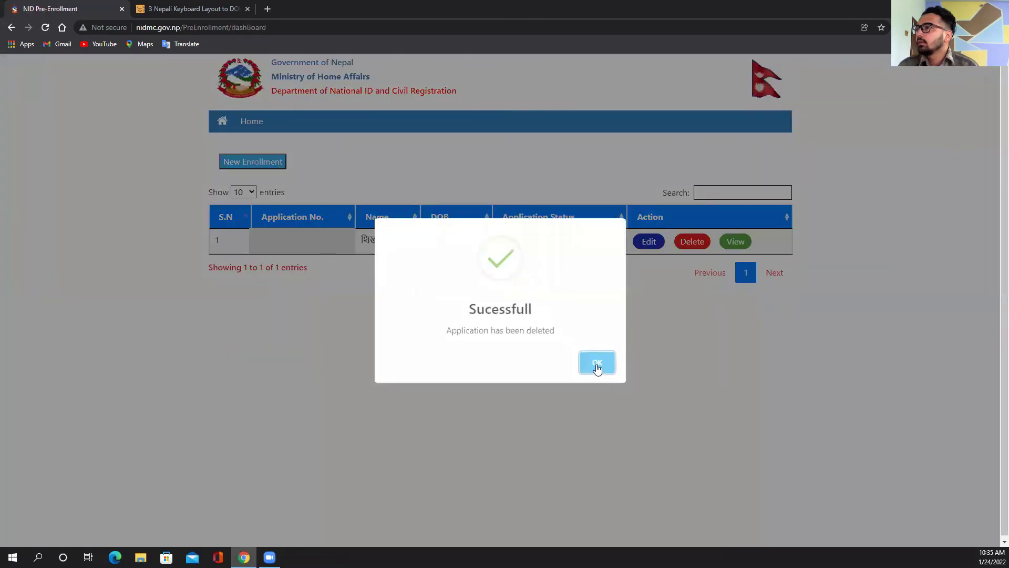
left_click(597, 363)
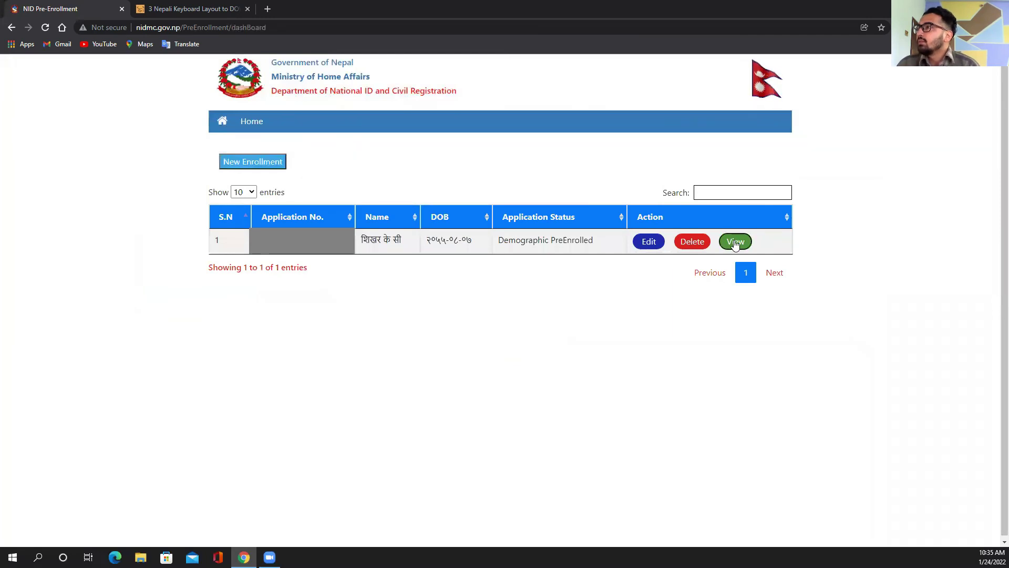
- View the Demographic PreEnrolled application and begin entering a date starting १९९८-
left_click(736, 242)
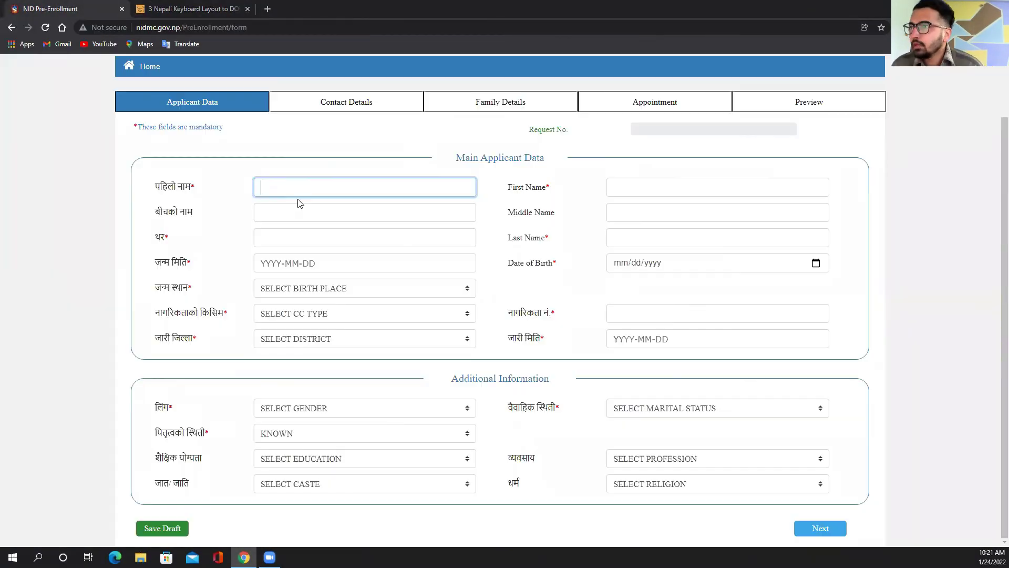
left_click(344, 268)
type("१९९८-")
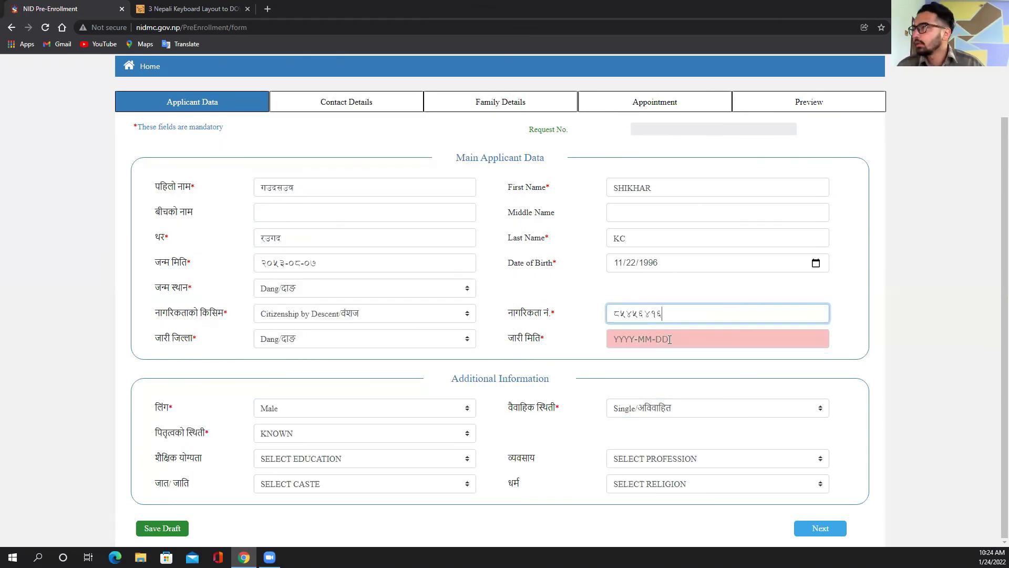
- Enter the citizenship issue date, set permanent address to Tulsipur, and copy it to temporary address
left_click(669, 339)
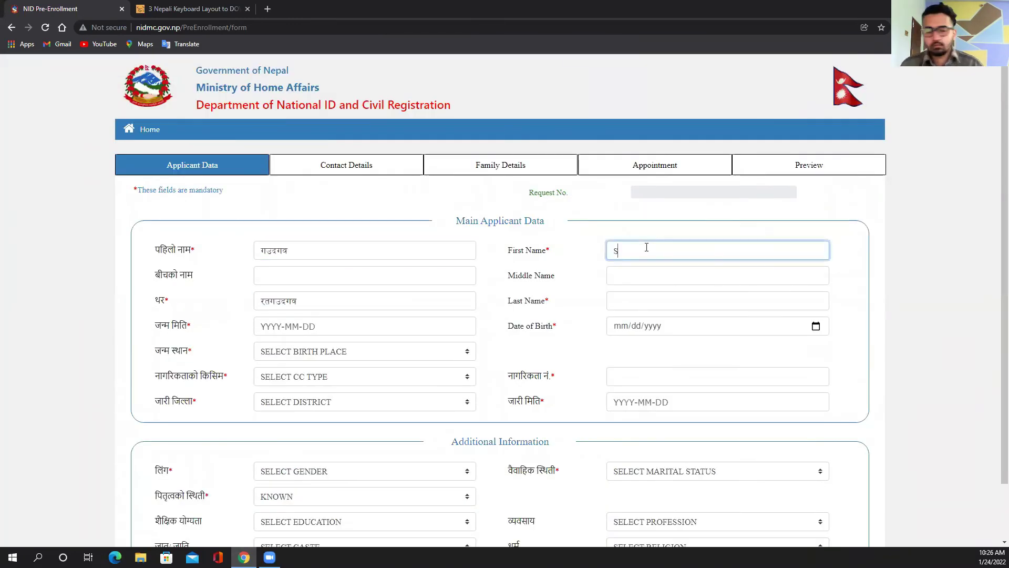
left_click(332, 378)
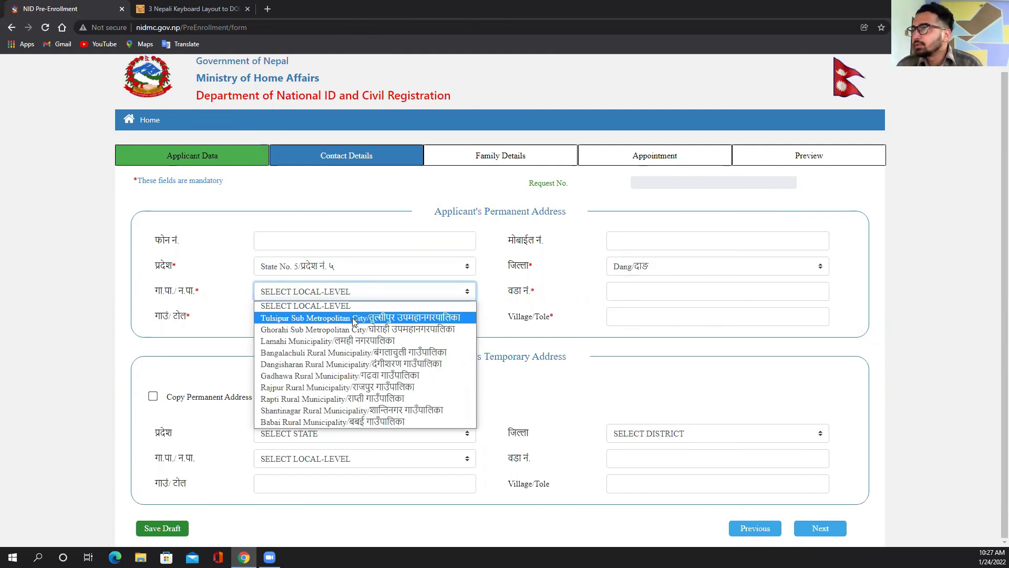
left_click(362, 315)
left_click(212, 400)
left_click(324, 319)
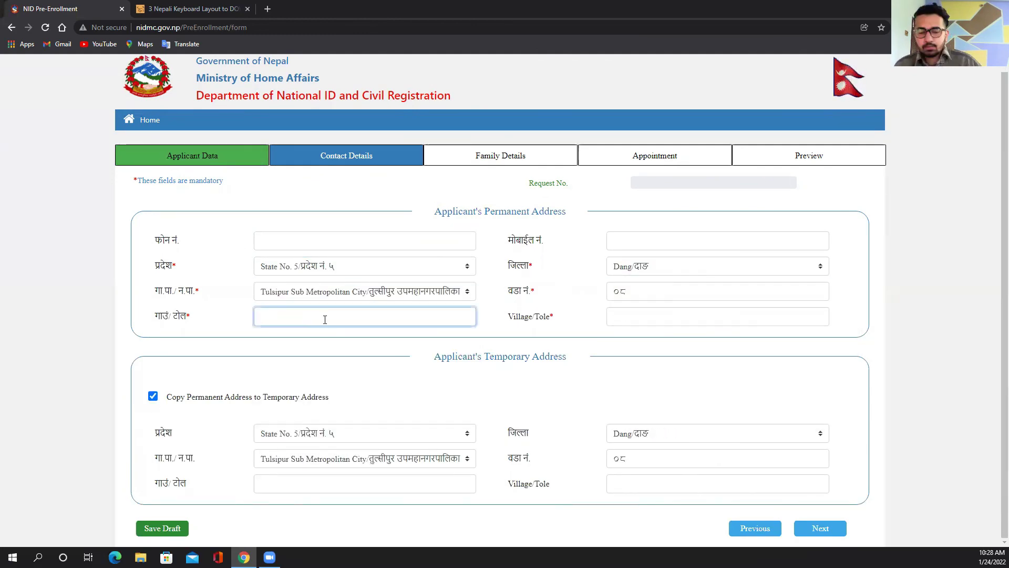